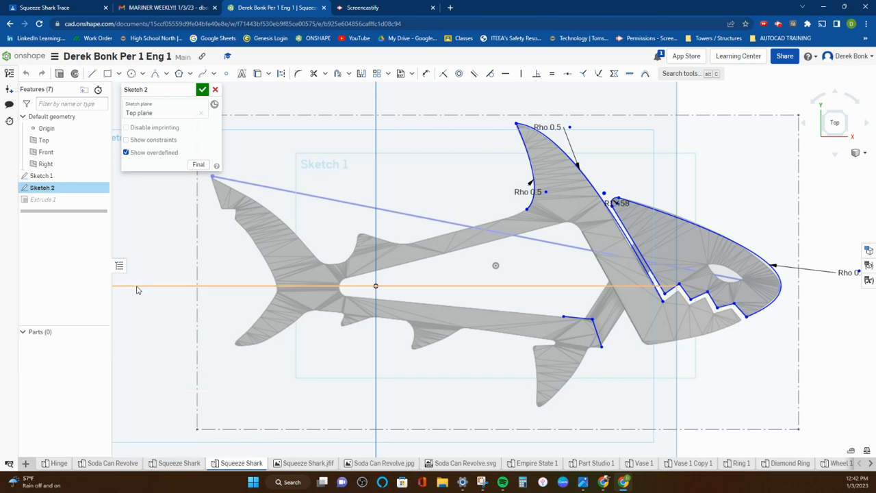
Step: Review the Squeeze Shark Trace assignment and its IMG_0921.JPG photo in Google Classroom, and return to the Onshape sketch
click(54, 4)
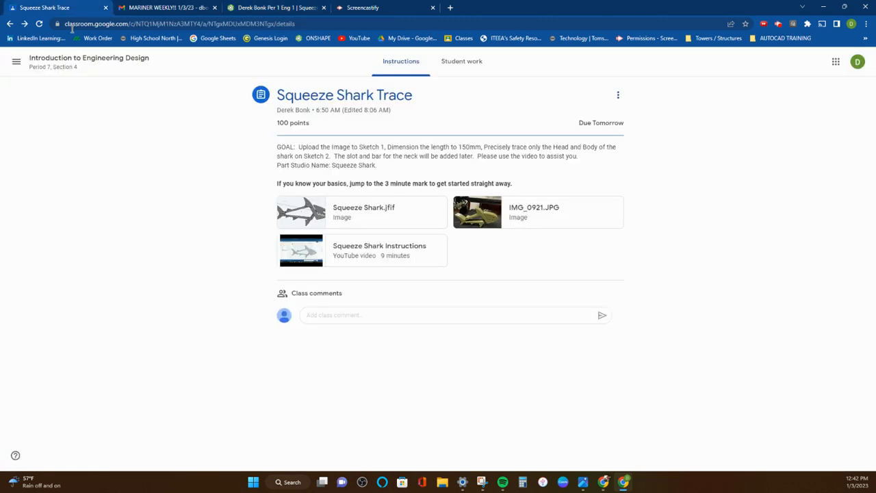
click(471, 216)
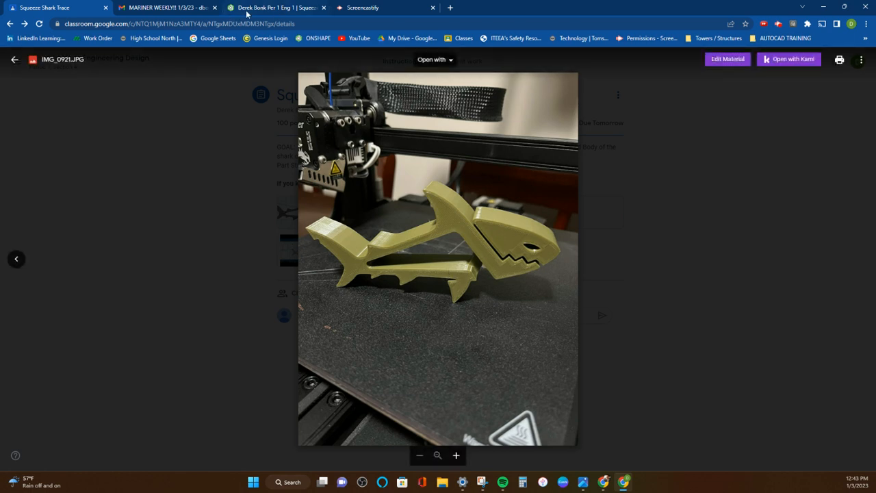
click(273, 7)
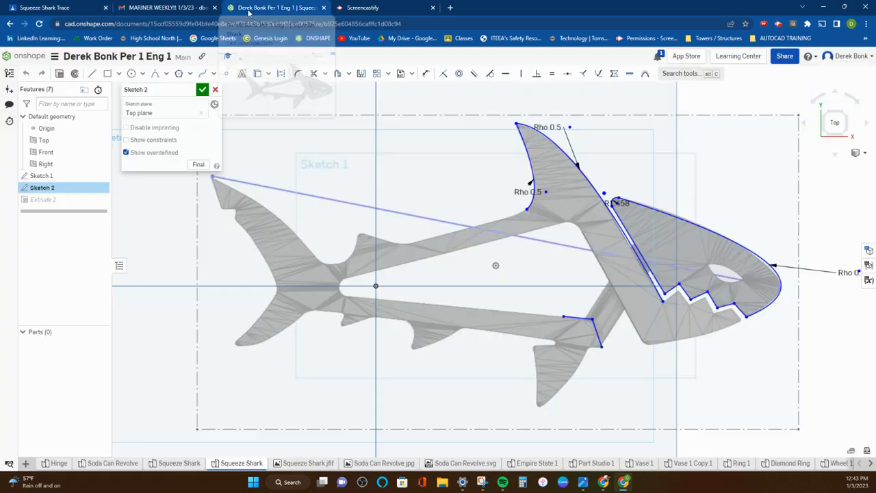
Step: Draw a three-point circle matching the rounded tail end of the shark's inner body opening
click(142, 73)
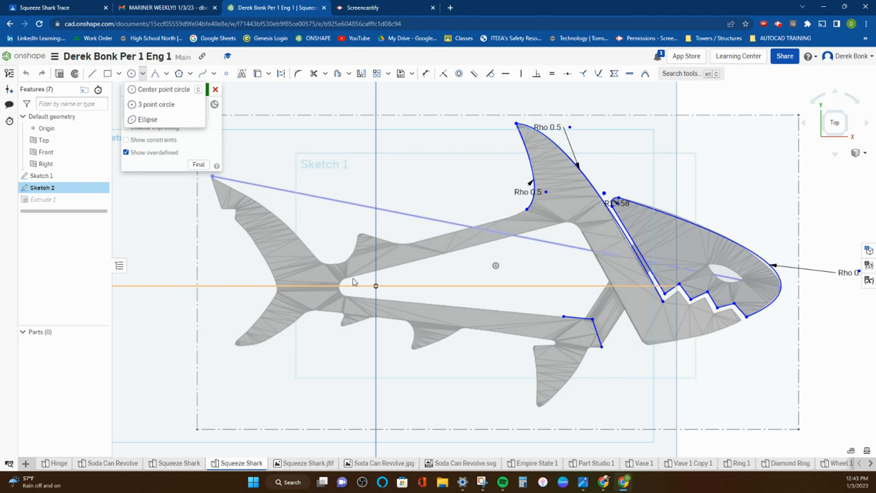
click(141, 107)
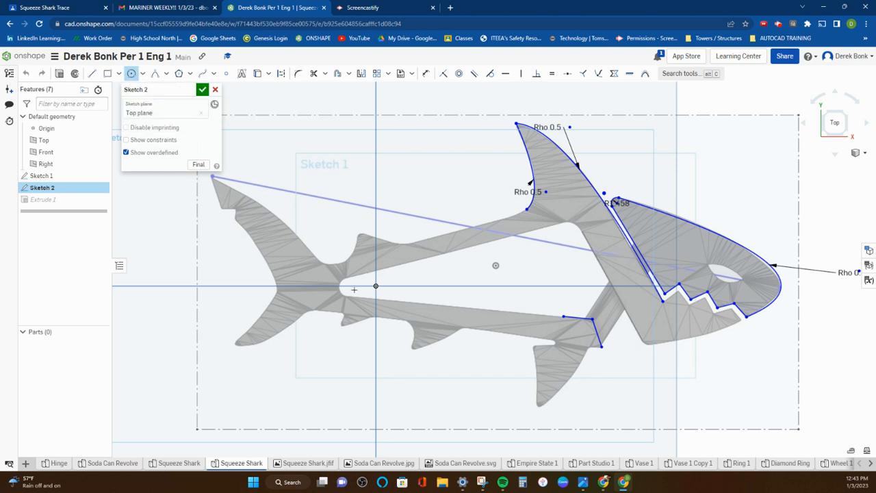
scroll(343, 294, up, 5)
click(347, 246)
click(333, 276)
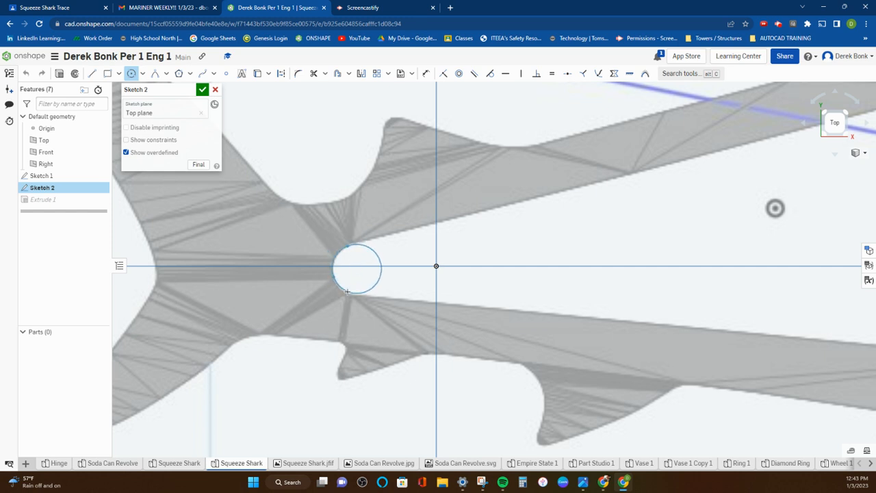
click(349, 293)
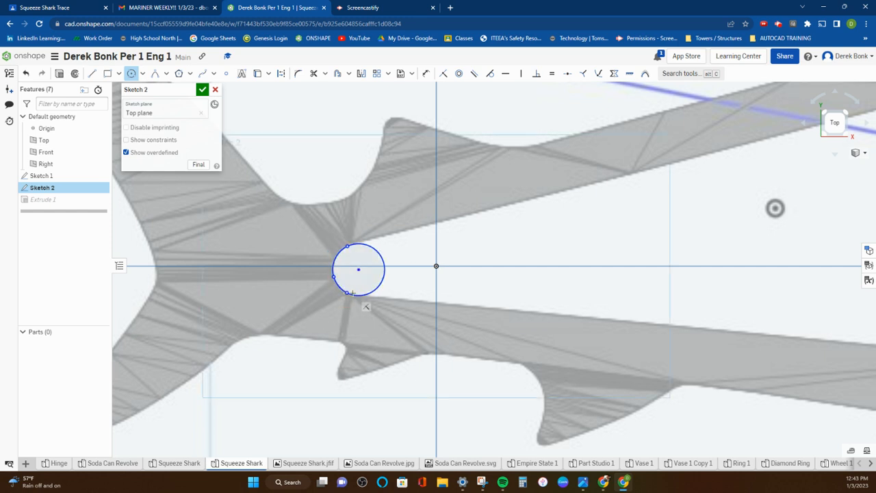
scroll(288, 273, down, 3)
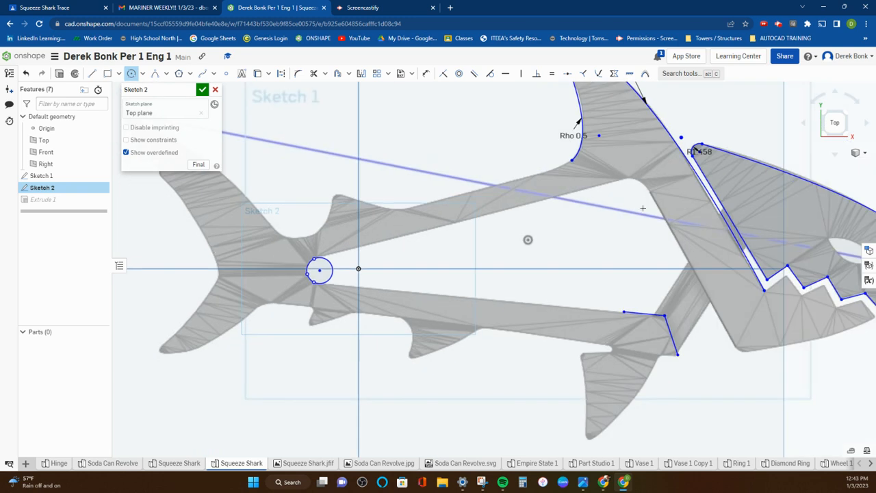
Step: Draw a three-point circle matching the rounded upper front corner of the inner body opening, below the dorsal fin
scroll(644, 208, up, 2)
middle_drag(636, 194, 511, 239)
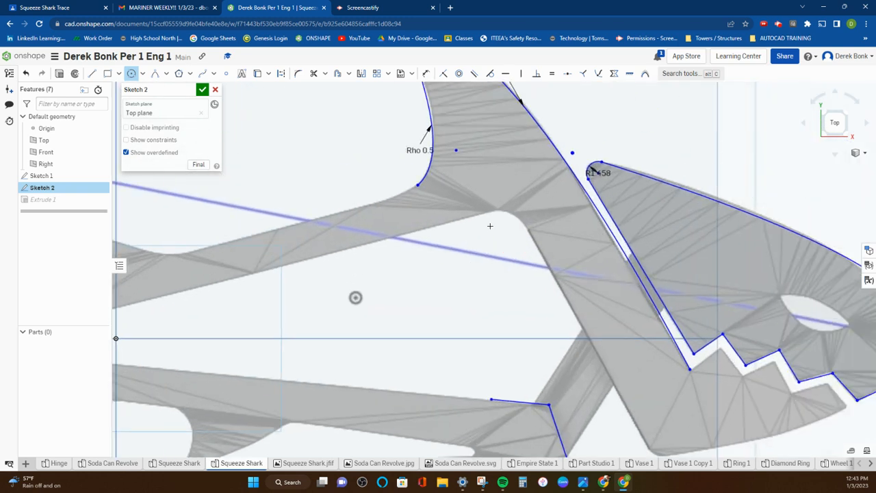
click(493, 210)
click(511, 214)
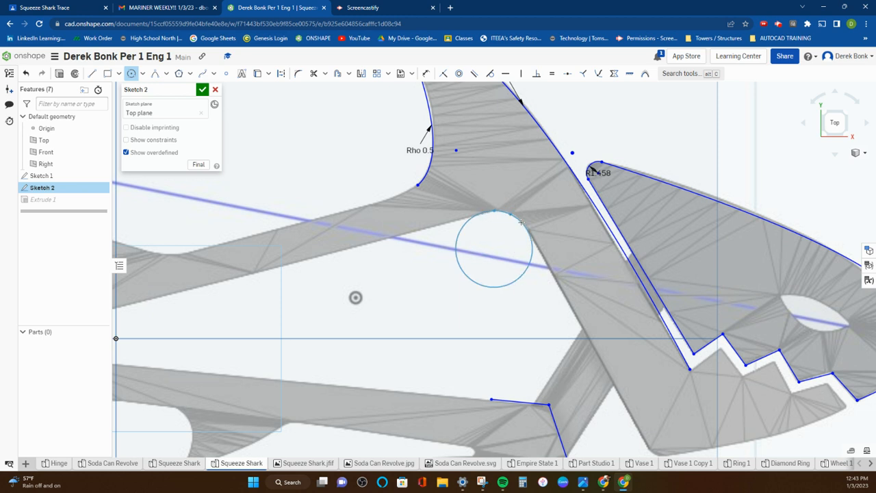
click(521, 222)
scroll(491, 248, down, 5)
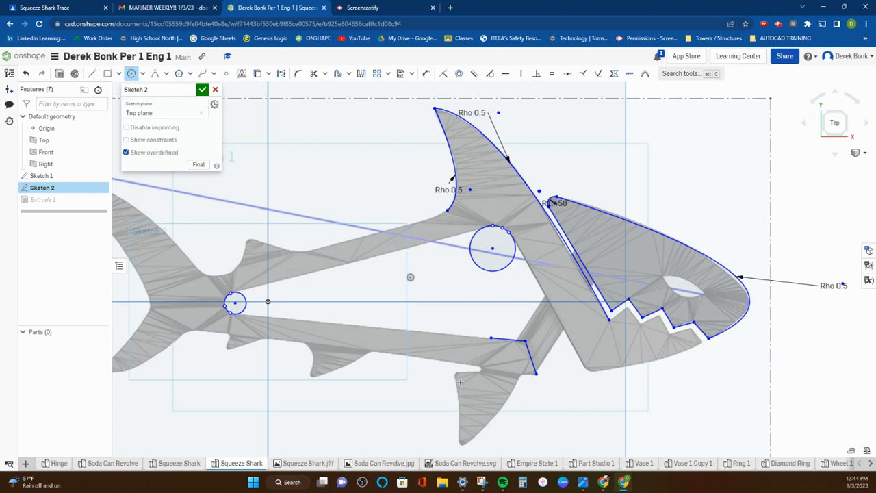
Step: Draw a small three-point circle in the rounded notch between the lower body edge and the lower front fin
scroll(479, 385, up, 7)
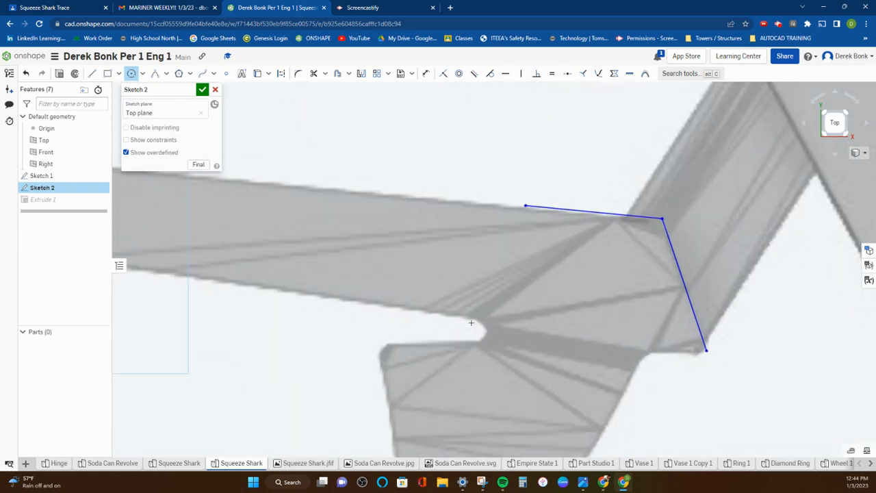
click(475, 320)
click(475, 340)
scroll(453, 333, down, 6)
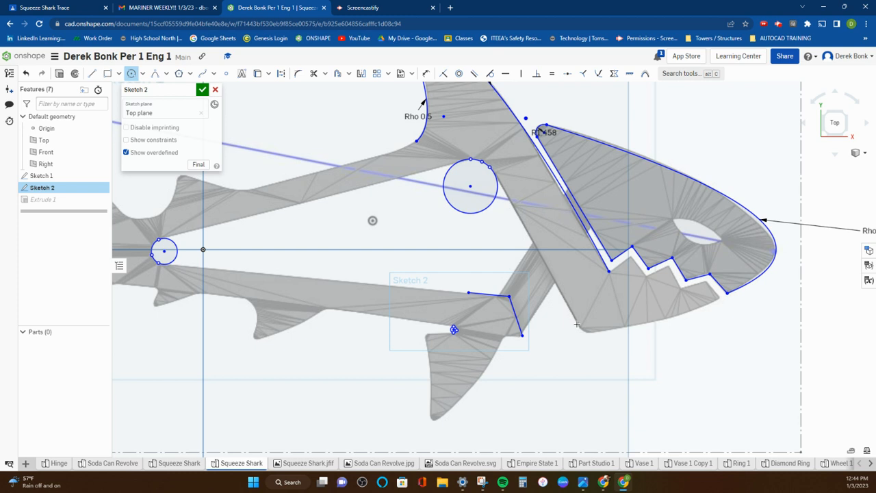
Step: Draw a three-point circle matching the rounded rear corner at the bottom of the lower jaw
click(577, 322)
click(583, 331)
click(593, 333)
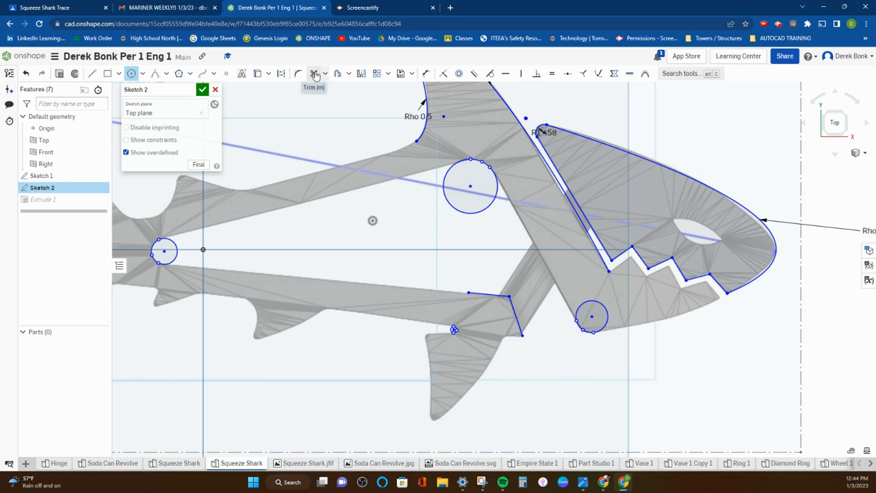
Step: Draw a line about 54 mm long along the opening's upper edge, from the dorsal-side circle to the tail-end circle
click(92, 73)
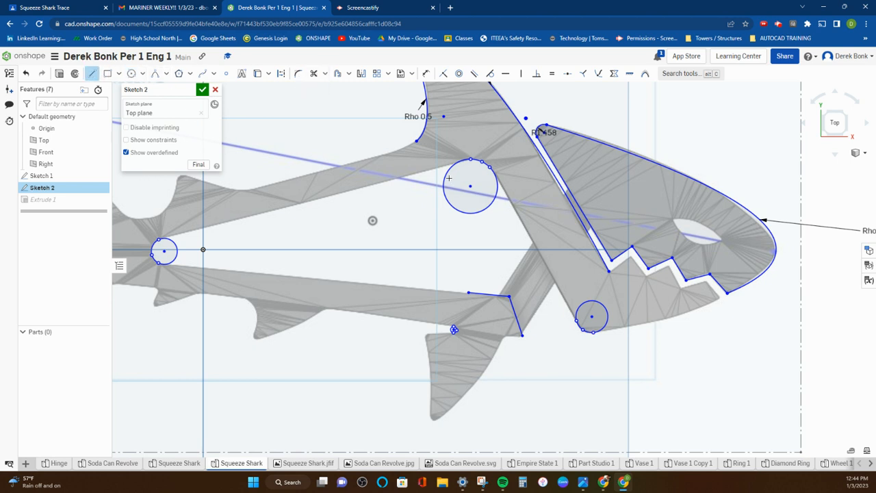
click(456, 164)
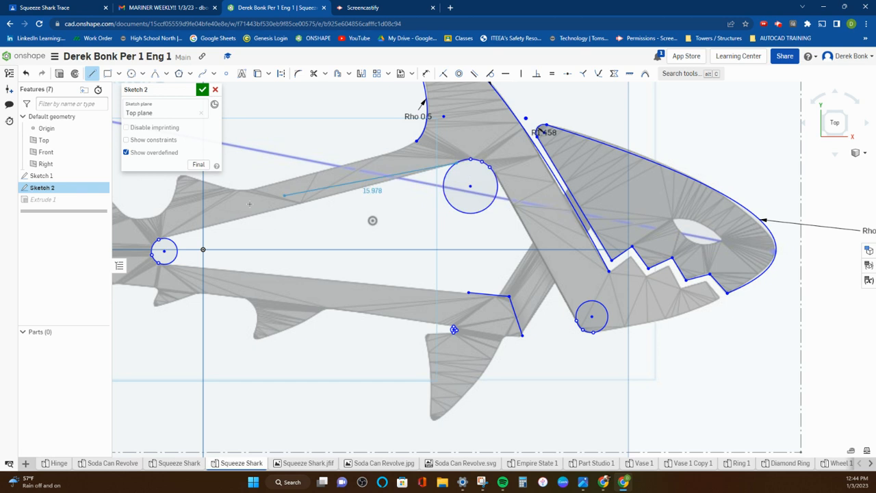
click(161, 239)
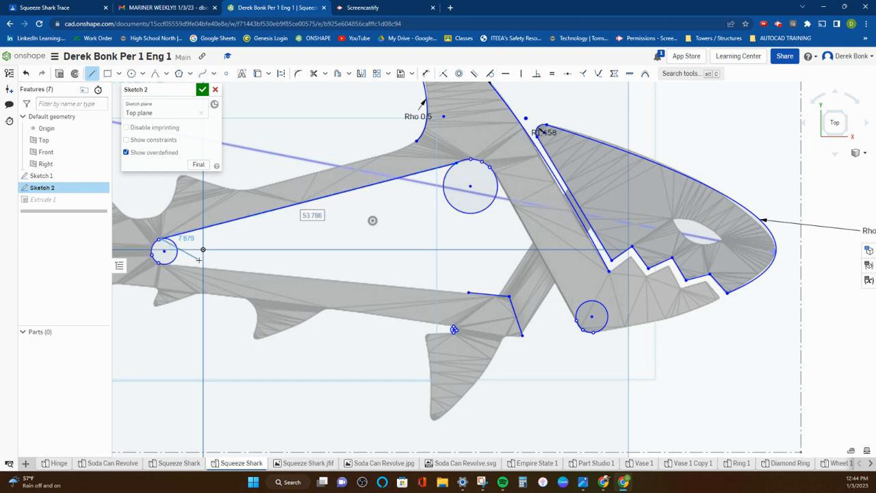
right_click(199, 259)
click(215, 266)
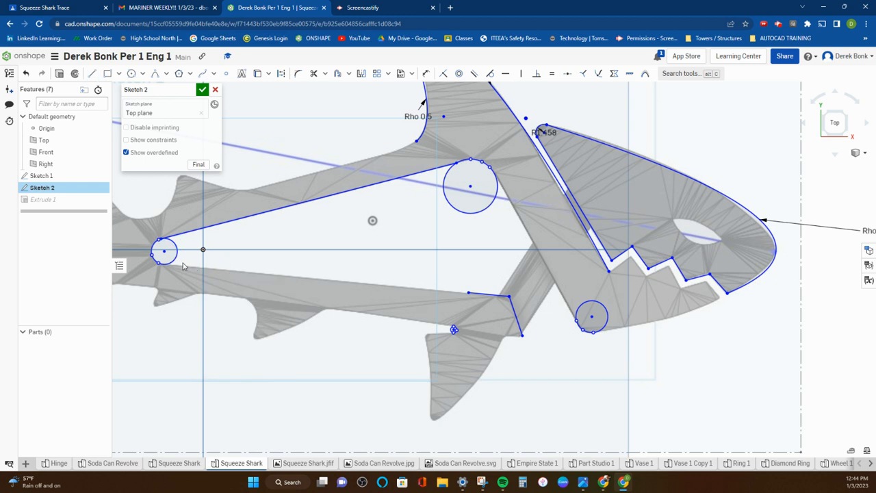
Step: Draw a line along the opening's lower edge from the tail-end circle to the endpoint of the existing lower body line
key(l)
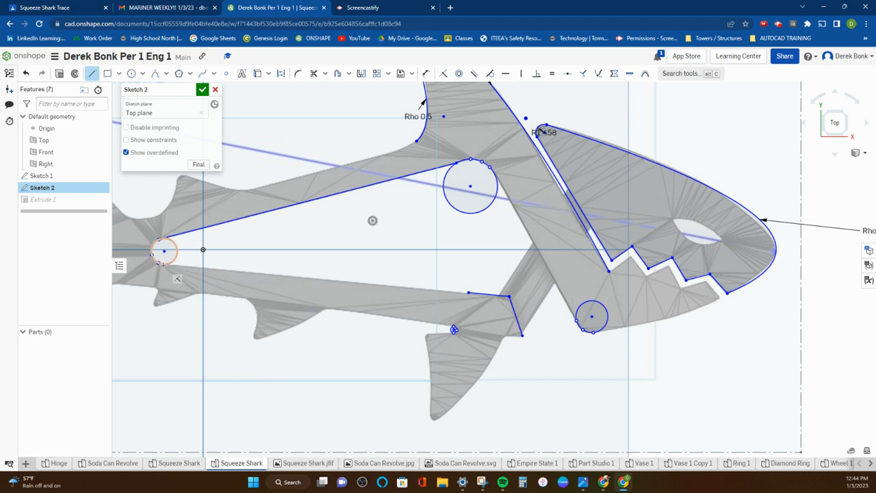
click(163, 264)
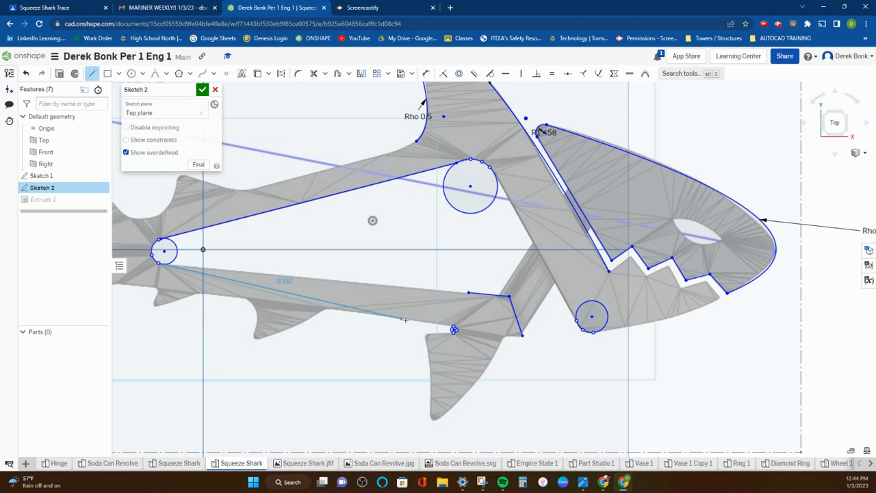
click(468, 292)
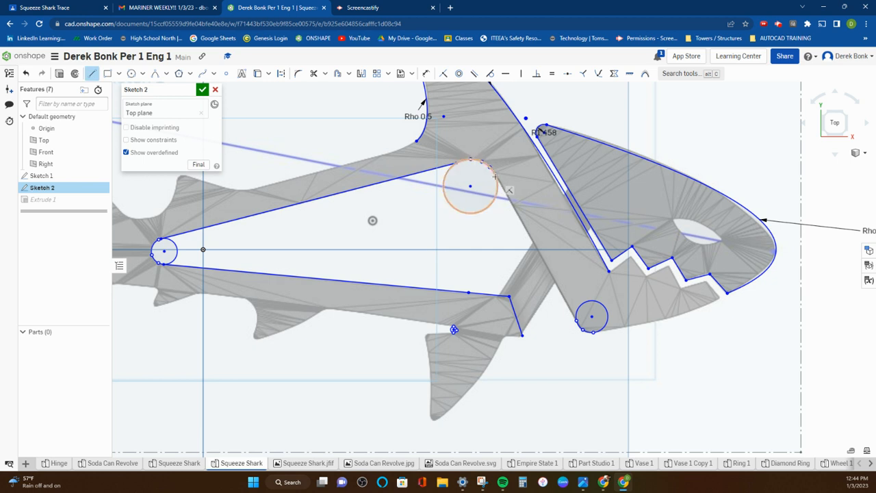
Step: Draw a line about 28.6 mm long down the neck's rear edge, from the dorsal-side circle to the lower jaw circle
click(574, 317)
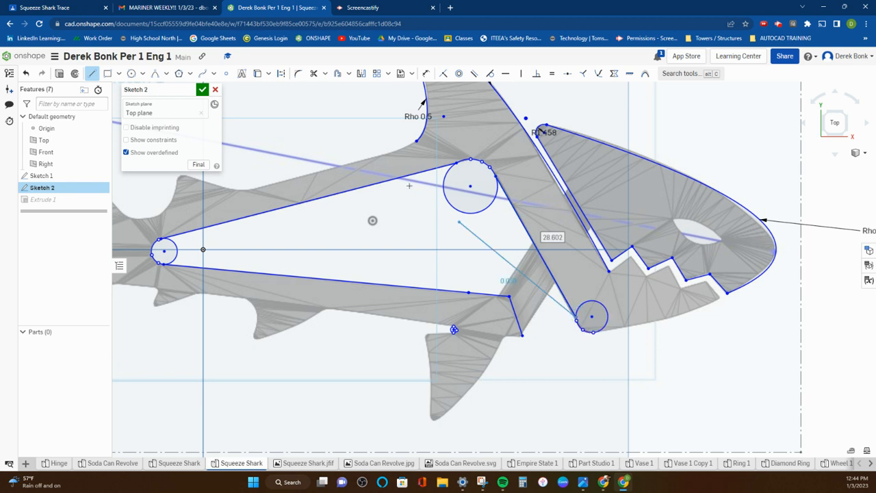
right_click(371, 207)
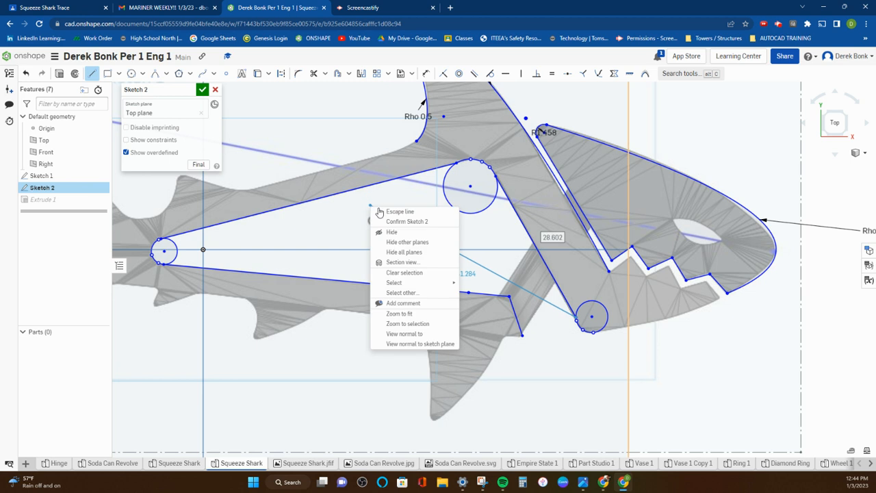
click(390, 212)
Step: Draw a conic with a rho of 0.5 along the lower jaw's underside, from the jaw circle to the jaw tip
scroll(592, 335, down, 1)
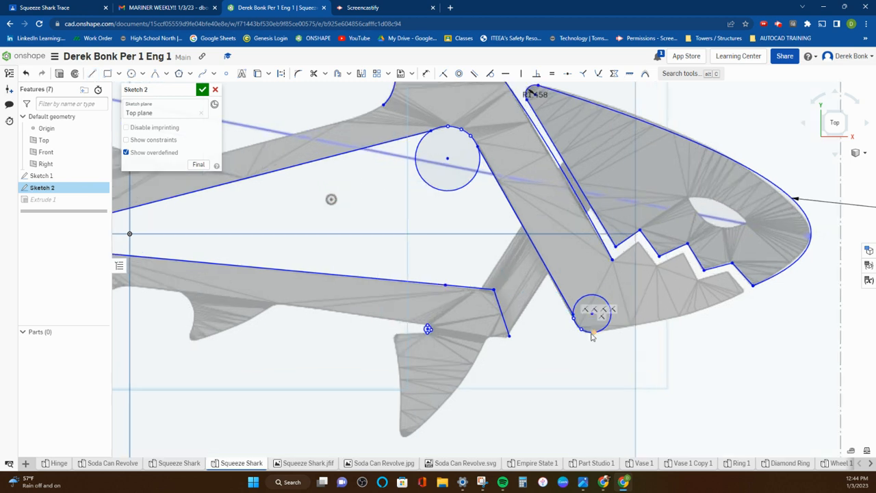
scroll(593, 335, down, 3)
click(536, 281)
drag(536, 280, 531, 296)
scroll(465, 274, up, 2)
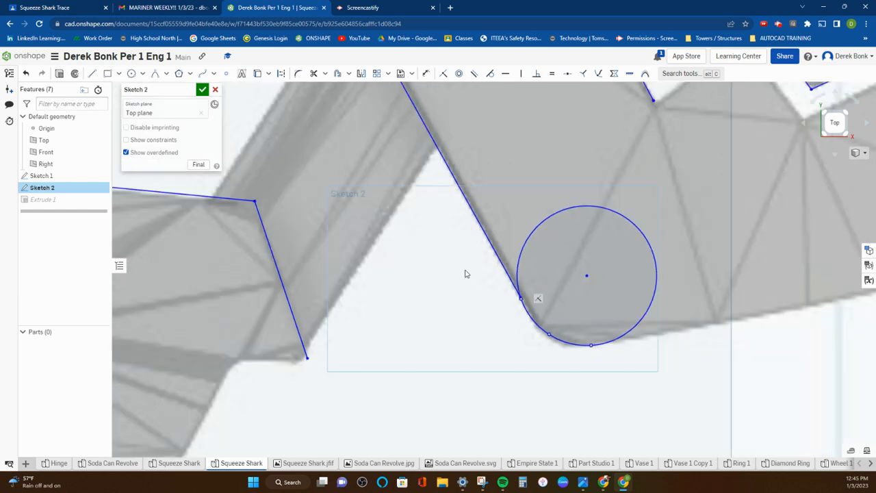
scroll(466, 274, up, 4)
click(154, 73)
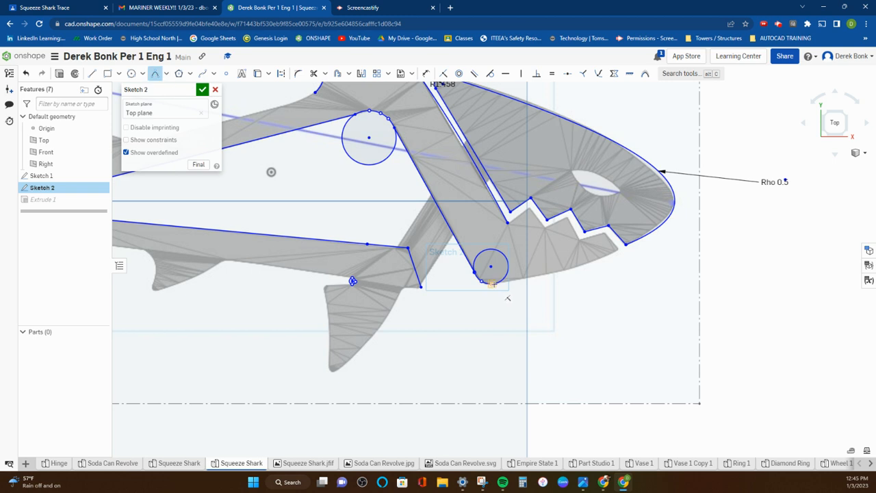
click(492, 282)
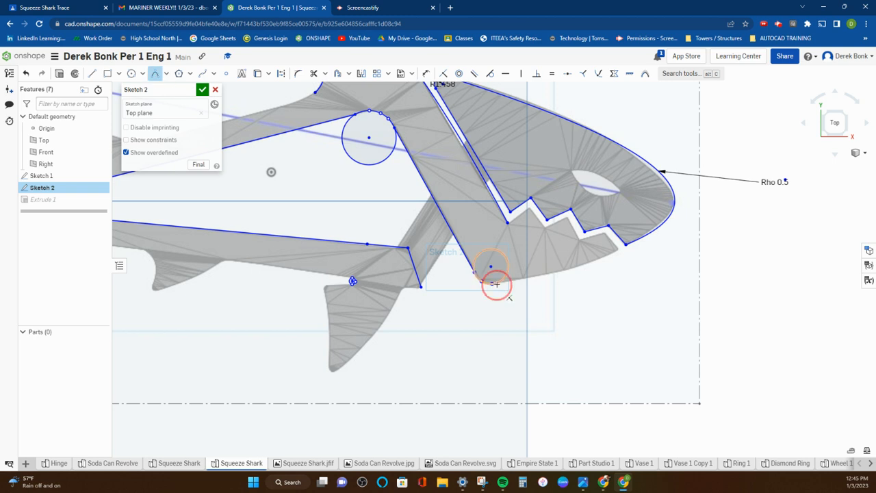
click(616, 249)
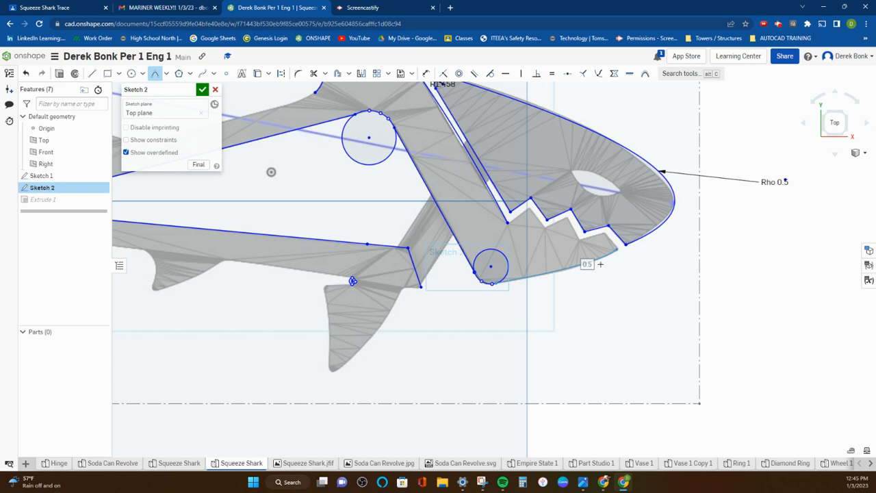
click(600, 264)
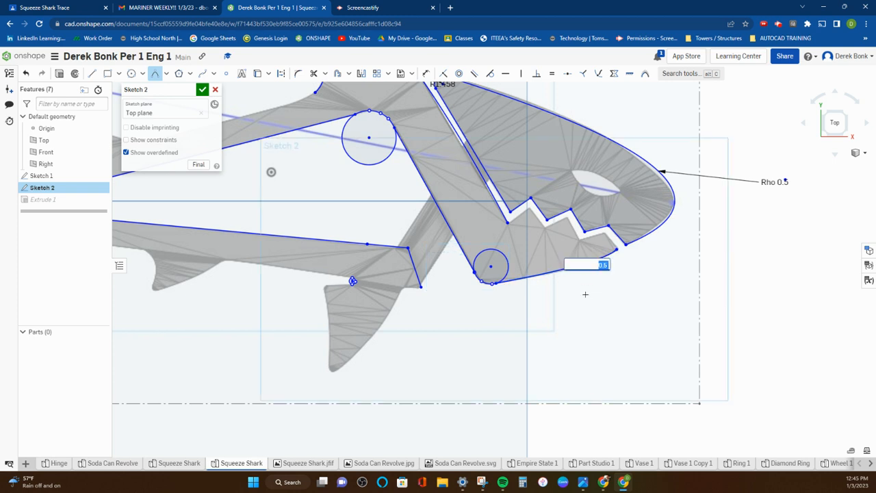
key(Return)
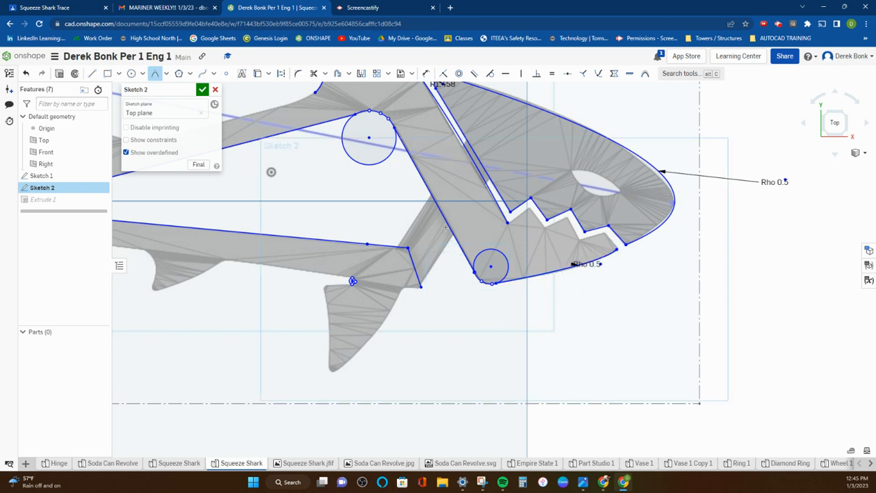
Step: Trim the excess arcs from the jaw, dorsal-side and tail-end circles, keeping only the rounded corners of the outline
click(314, 73)
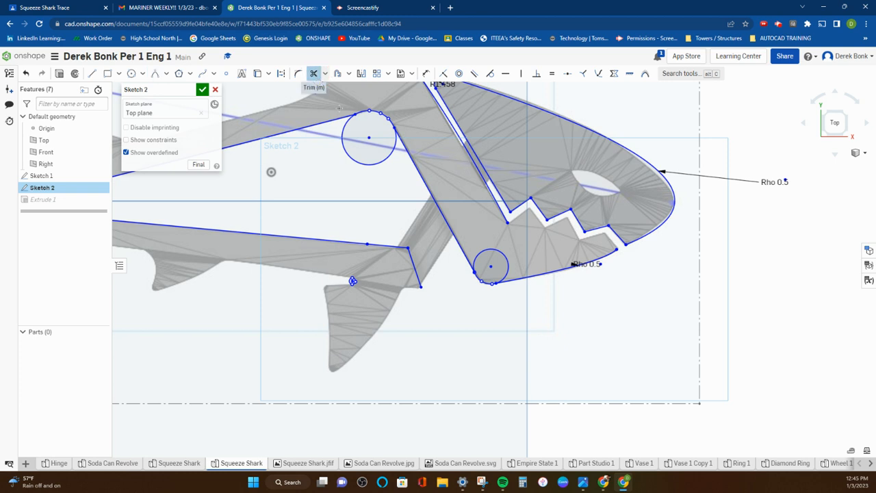
click(490, 251)
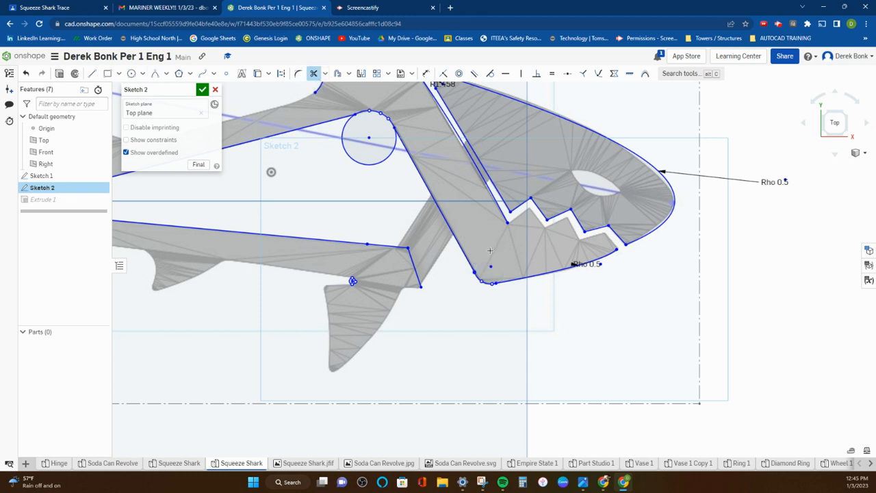
click(360, 164)
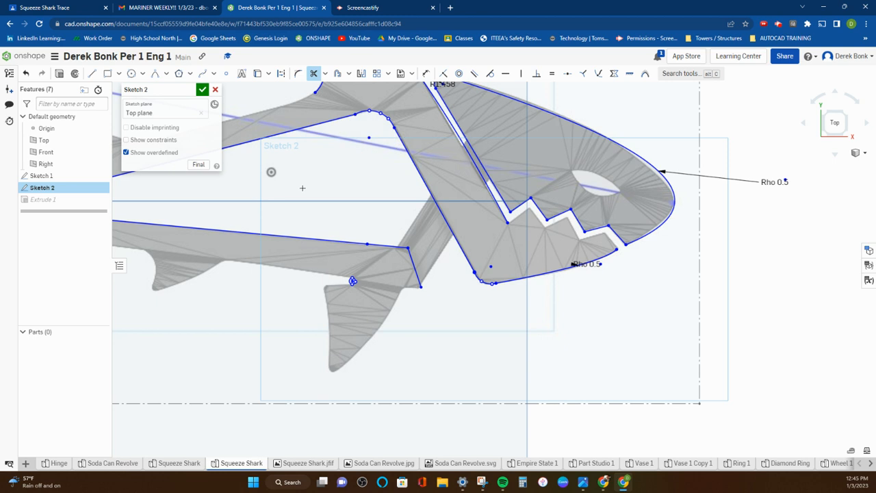
mouse_move(253, 204)
middle_down()
mouse_move(307, 201)
mouse_move(398, 219)
middle_up()
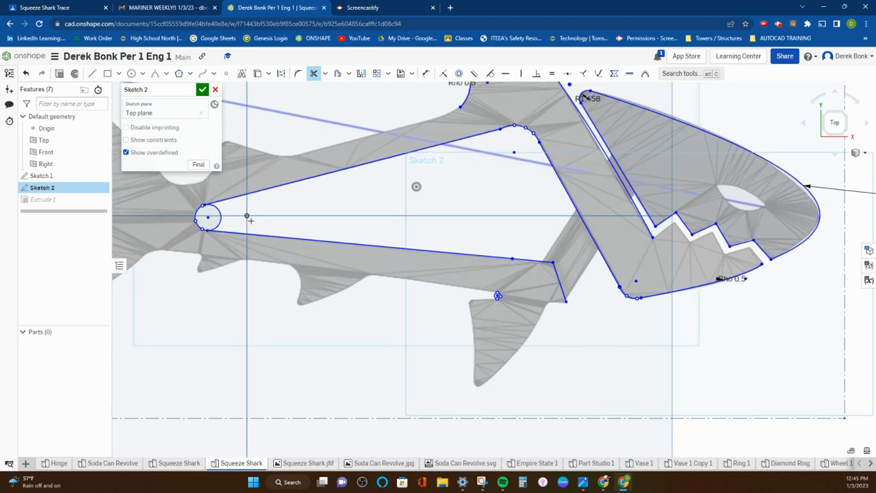
click(220, 214)
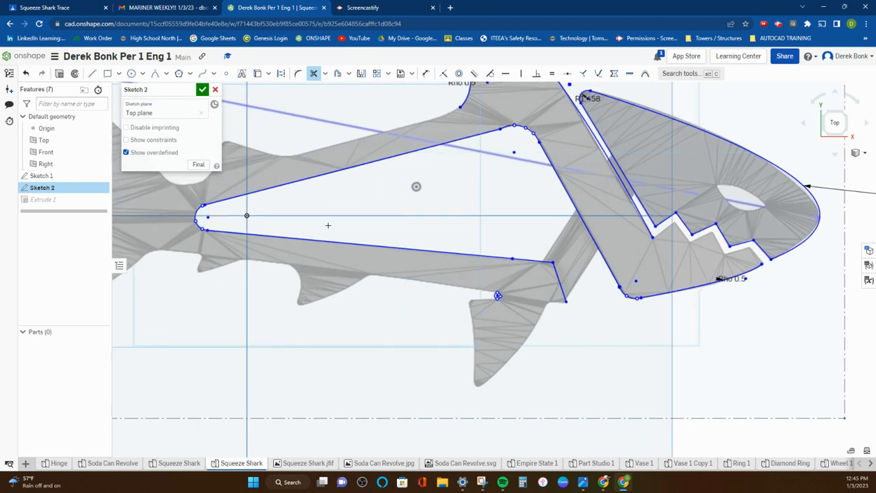
right_click(498, 173)
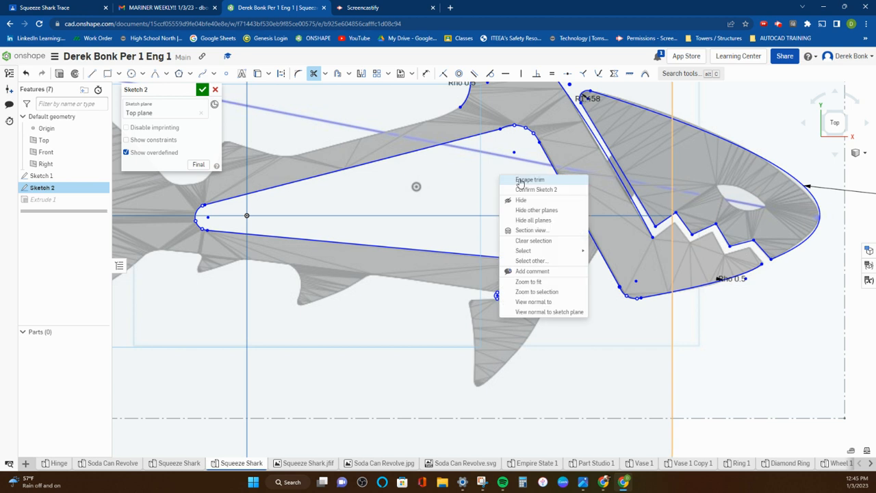
Step: Pull the dorsal-side endpoint of the opening's upper edge line closer to the rounded corner arc
click(527, 180)
scroll(499, 129, up, 5)
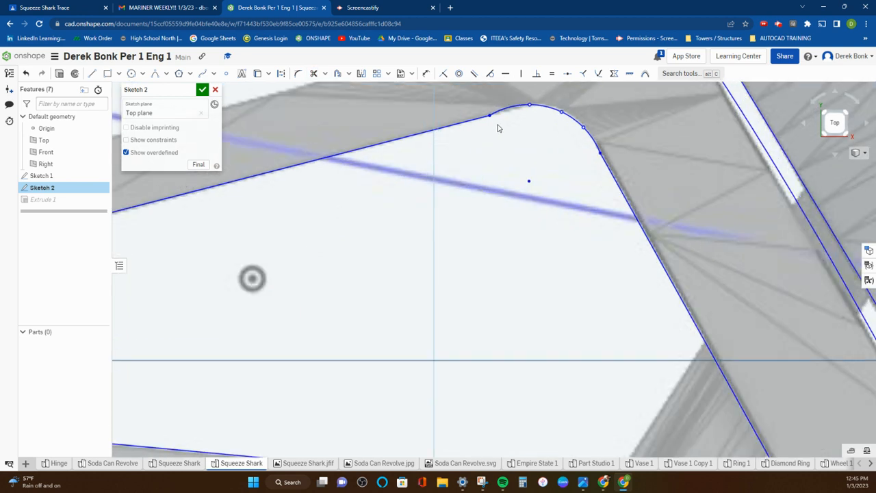
drag(492, 119, 532, 109)
scroll(523, 134, down, 5)
scroll(458, 216, down, 3)
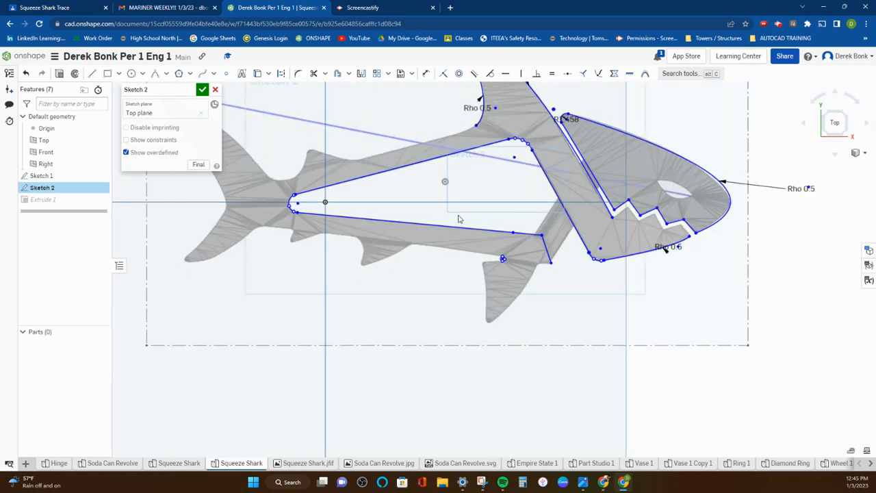
Step: Draw a conic with a rho of 0.5 along the back, from the large dorsal fin's rear base to the small rear dorsal fin's front base
middle_drag(493, 170, 524, 232)
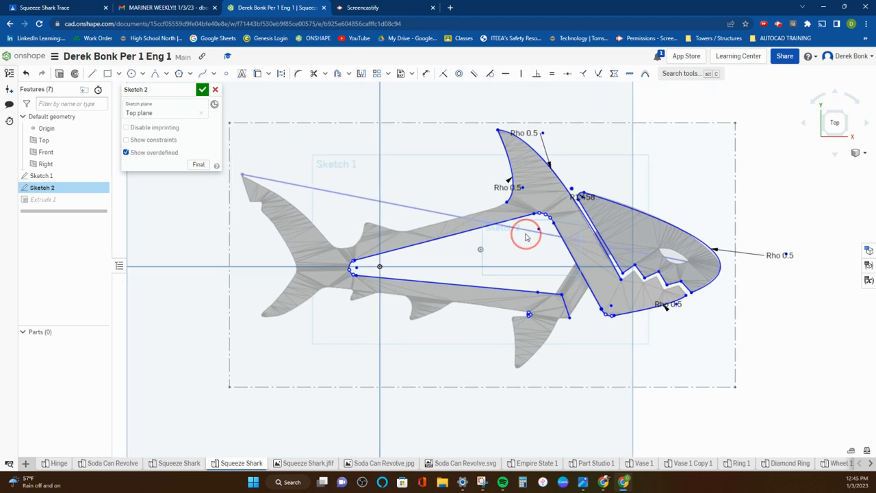
click(155, 73)
click(520, 213)
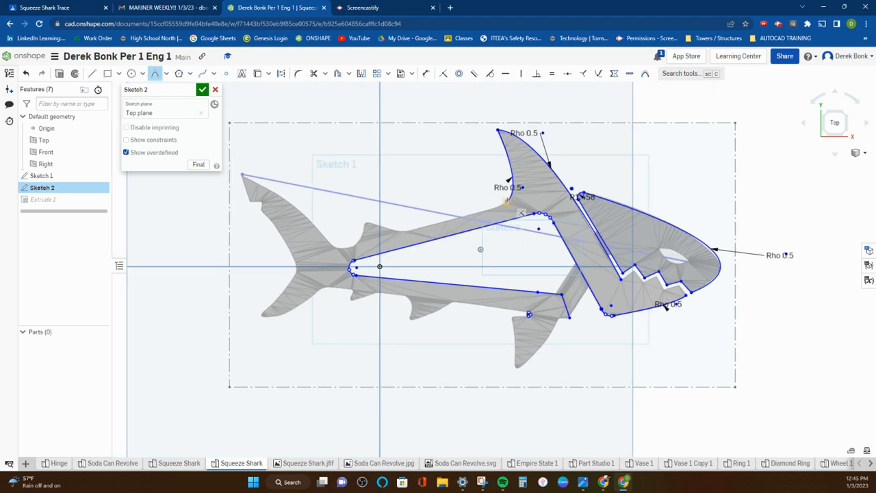
click(506, 202)
click(401, 232)
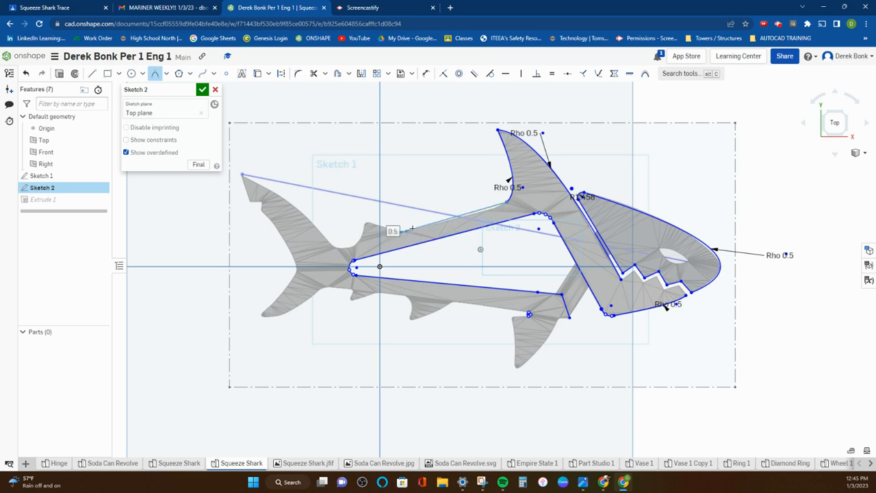
scroll(470, 218, up, 4)
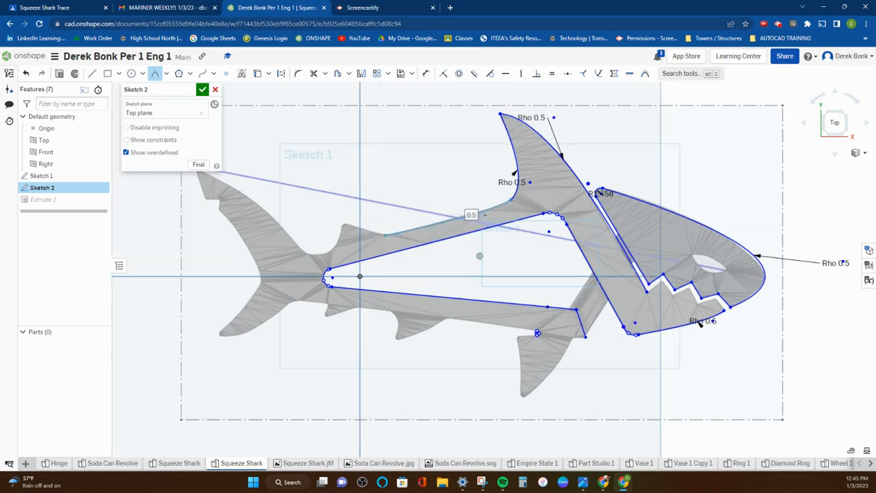
click(482, 215)
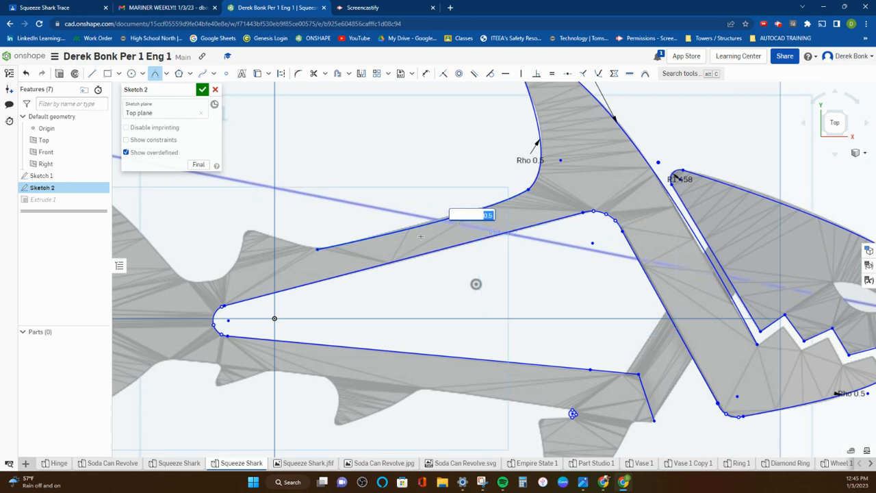
key(Return)
Step: Draw a conic with a rho of 0.5 from the small rear dorsal fin's front base up to its tip
click(317, 250)
click(238, 226)
click(269, 235)
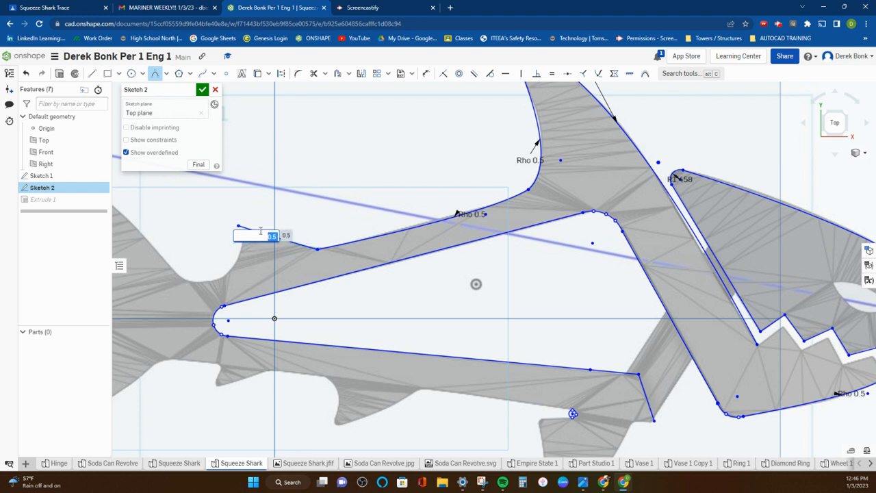
key(Return)
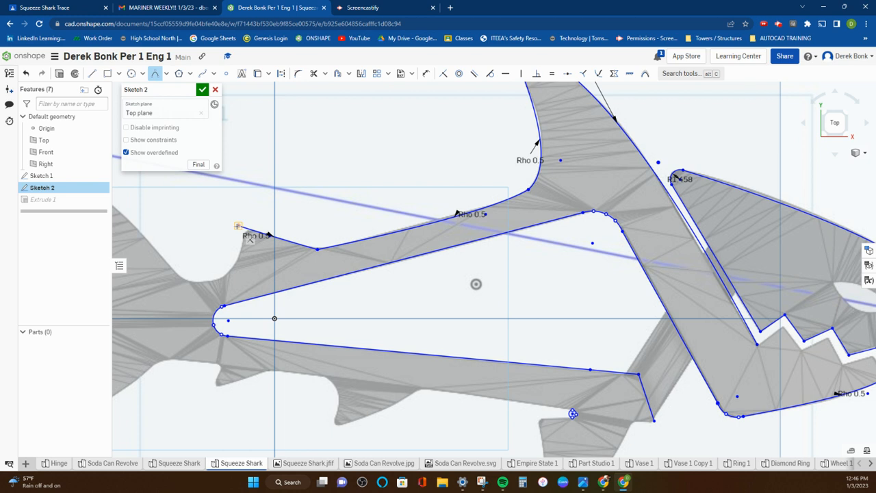
Step: Draw a conic with a rho of 0.5 through the hollow between the small rear dorsal fin's tip and the upper tail lobe
click(237, 226)
click(159, 255)
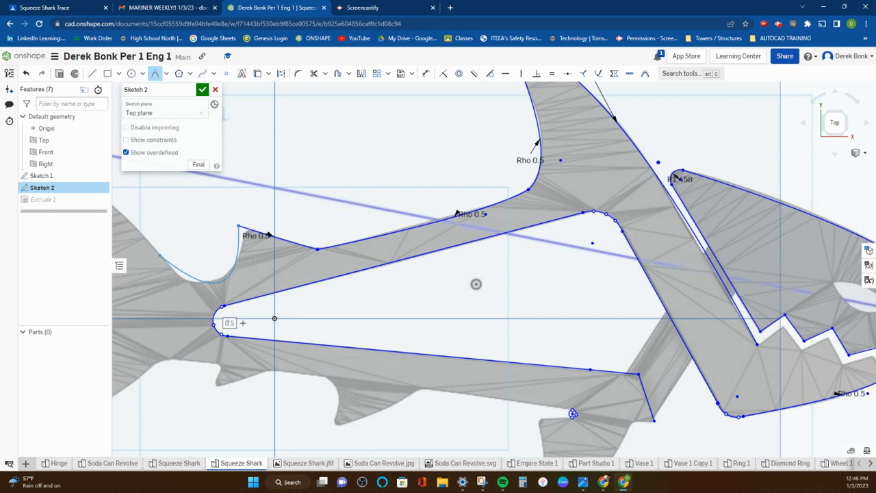
click(236, 319)
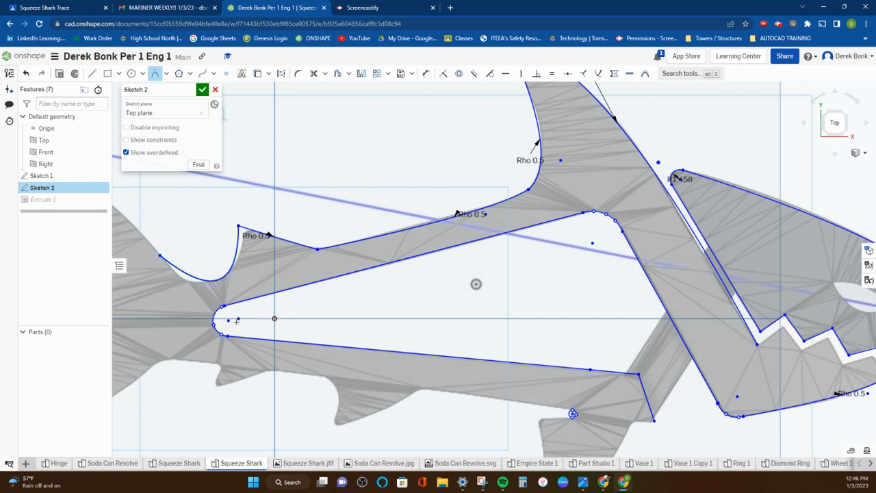
key(Return)
Step: Draw a conic with a rho of 0.5 along the upper tail lobe's front edge, ending at the upper tail tip
scroll(171, 291, down, 4)
middle_drag(197, 286, 336, 307)
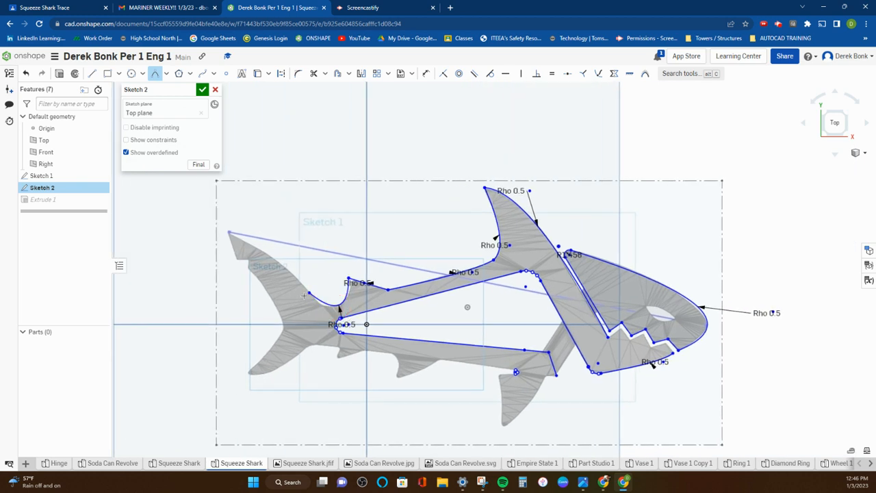
click(308, 293)
click(228, 234)
click(274, 248)
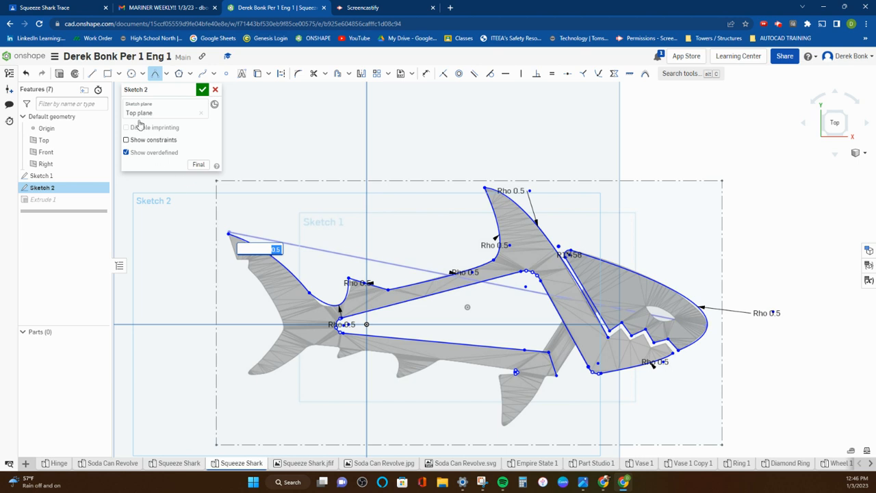
Step: Outline the upper tail tip's notch with three connected lines about 8.1, 3.5 and 2.6 mm long, starting at the tip
click(91, 74)
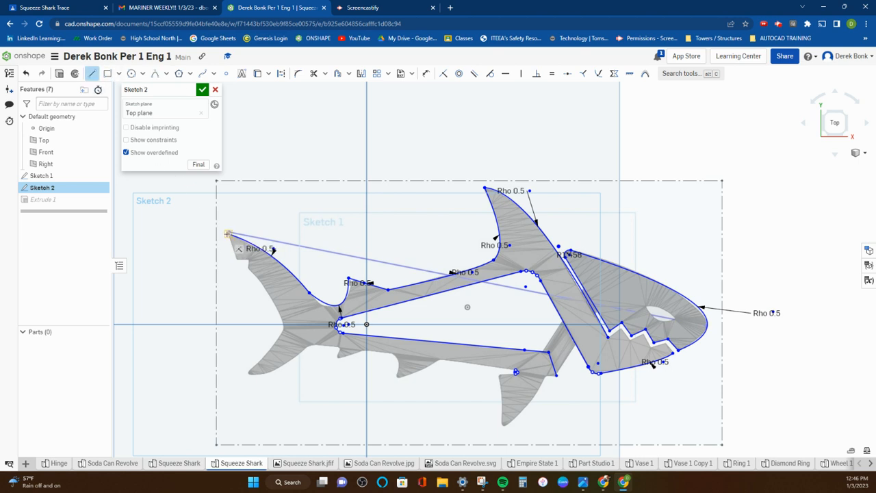
scroll(232, 263, up, 5)
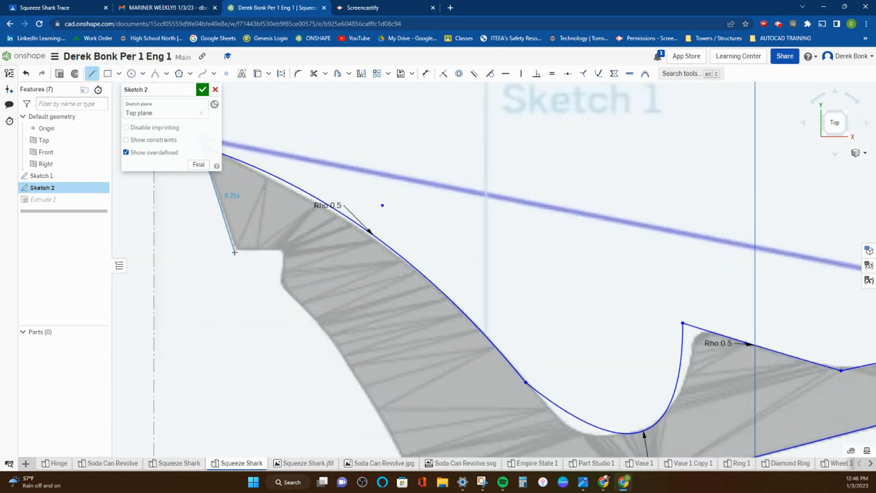
click(235, 250)
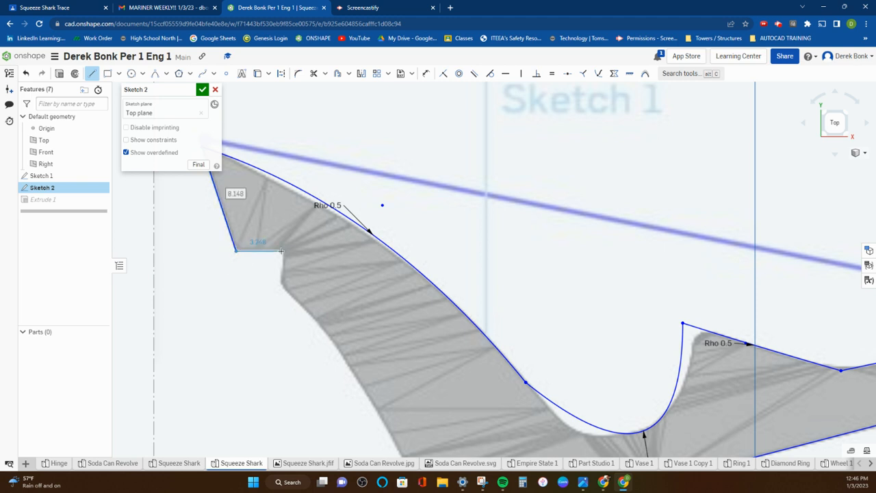
click(283, 251)
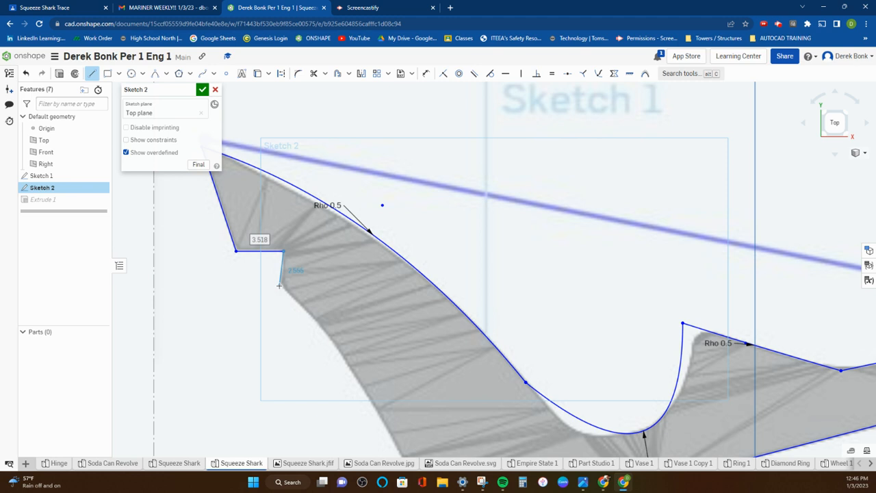
click(279, 286)
scroll(279, 283, down, 4)
middle_drag(279, 277, 243, 193)
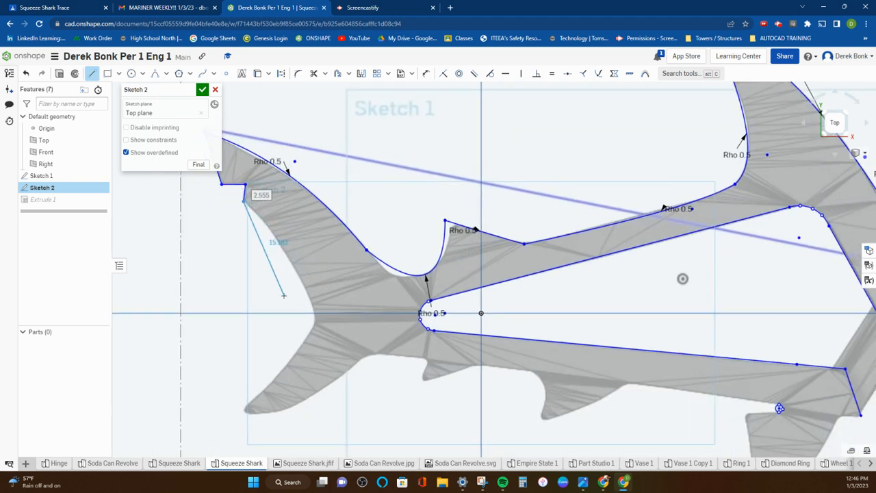
right_click(243, 251)
click(249, 260)
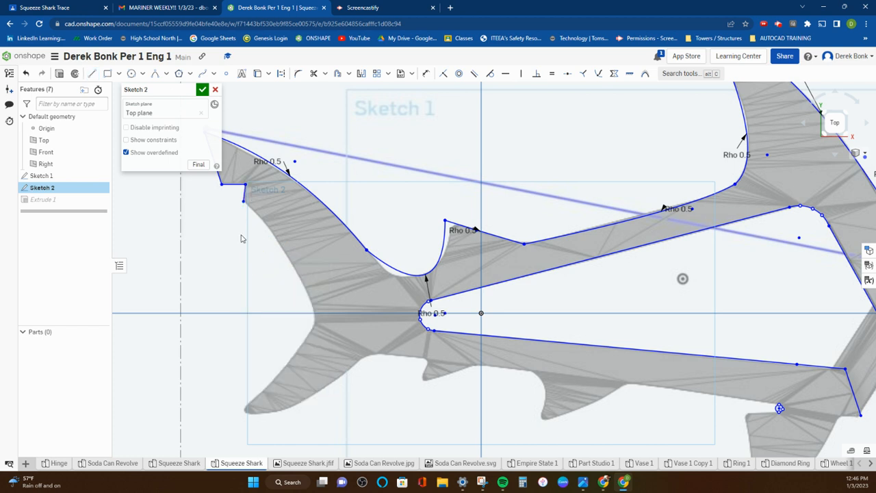
click(153, 76)
click(243, 201)
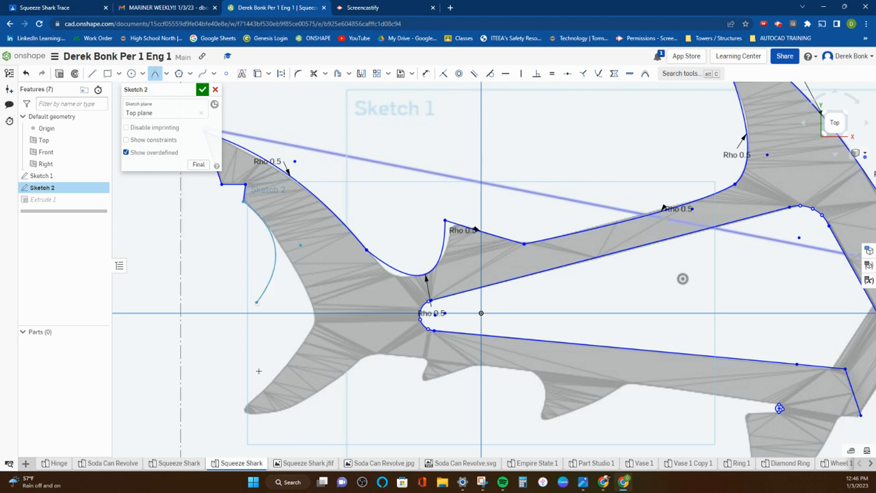
click(244, 408)
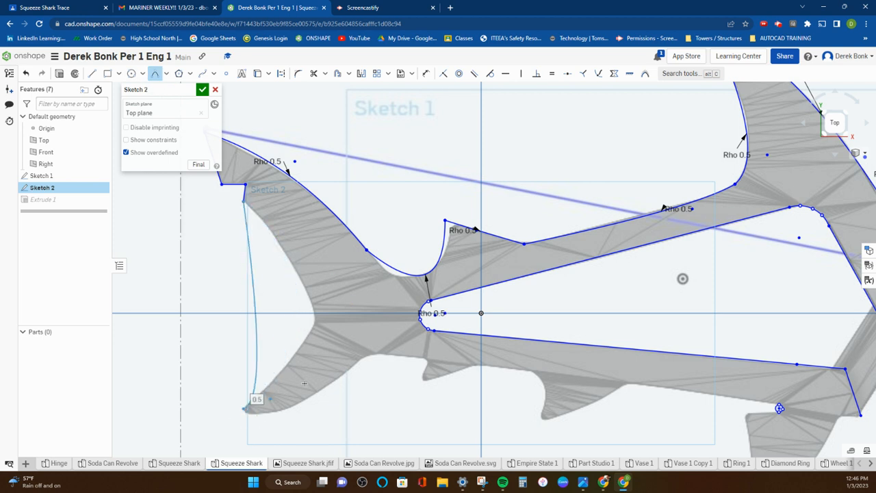
right_click(381, 334)
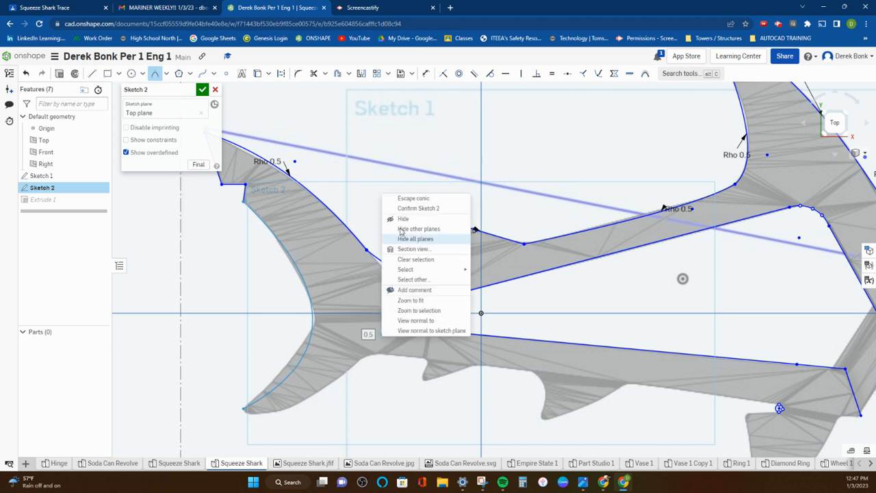
click(402, 199)
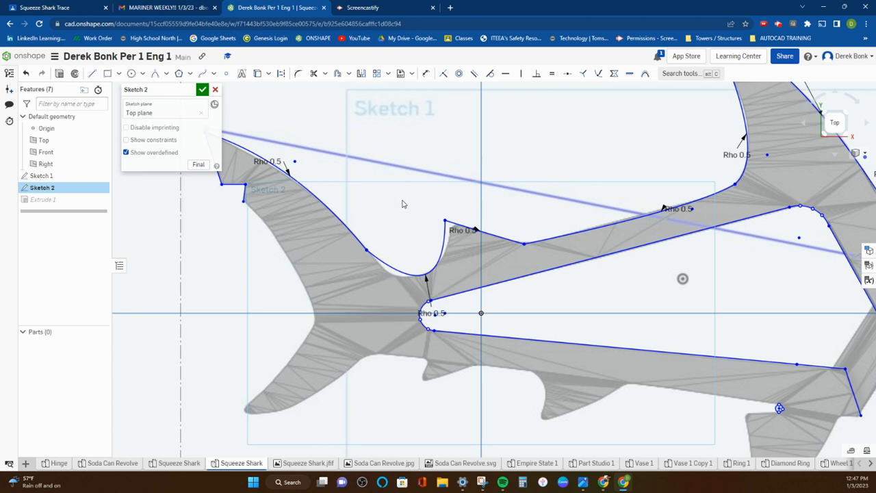
Step: Draw a conic with a rho of 0.5 along the upper tail lobe's rear edge, from the notch to the middle of the tail fork
click(154, 74)
click(242, 202)
click(313, 322)
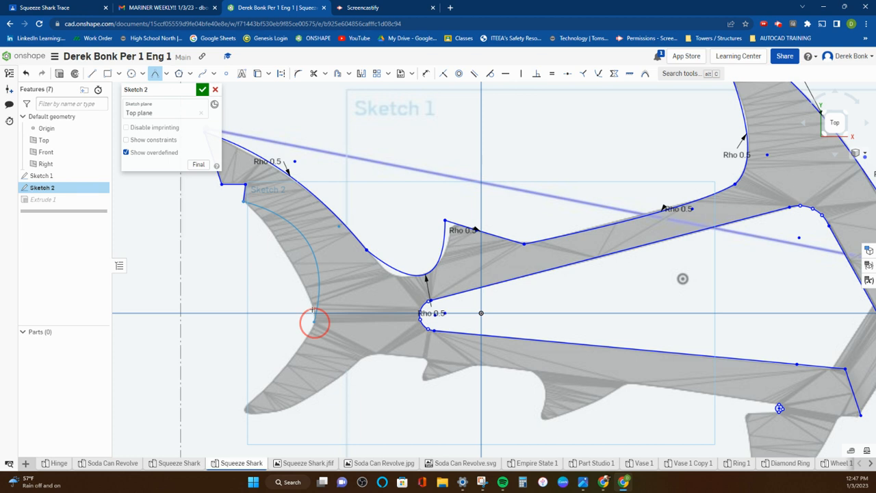
click(308, 266)
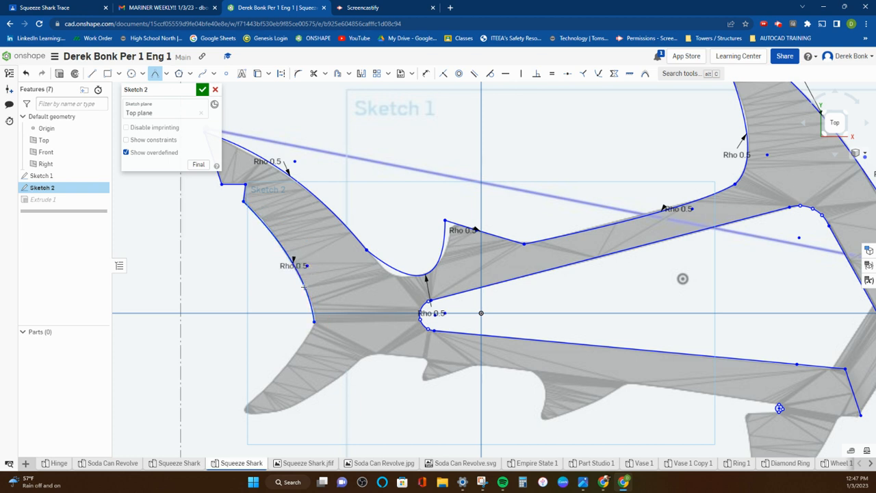
key(Return)
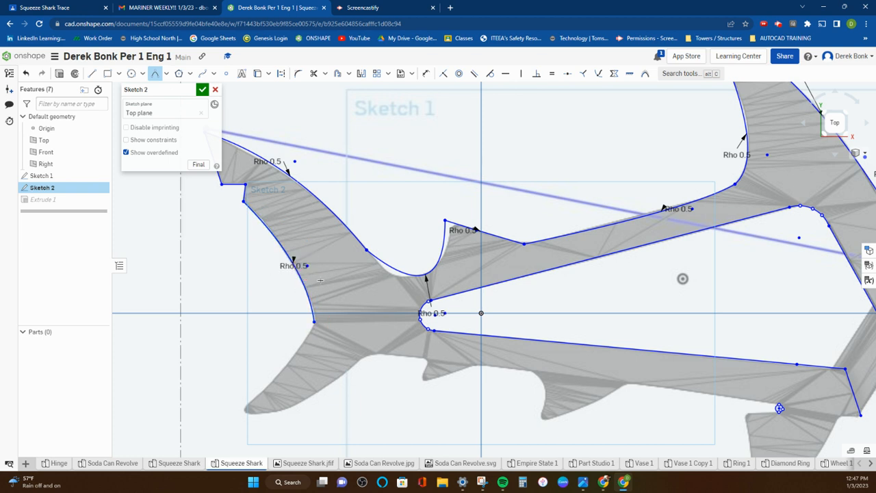
Step: Draw a conic with a rho of 0.5 along the lower tail lobe's rear edge, from the tail fork to the lower tail tip
click(313, 322)
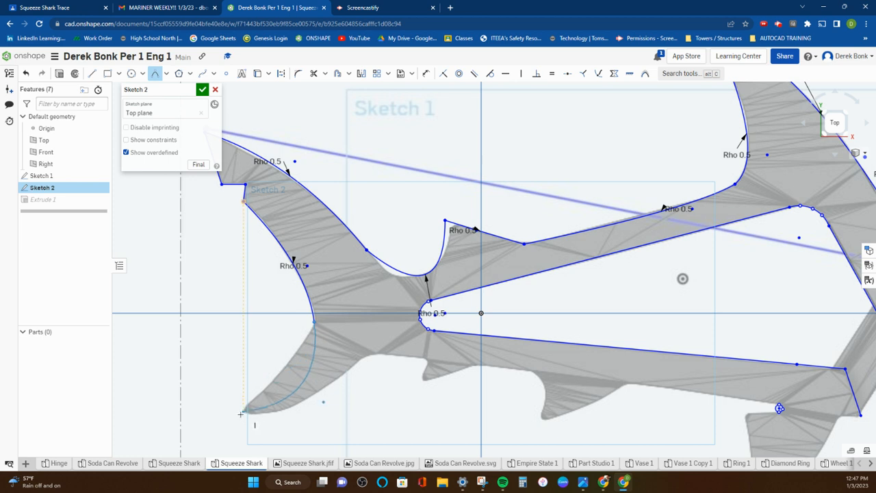
click(238, 414)
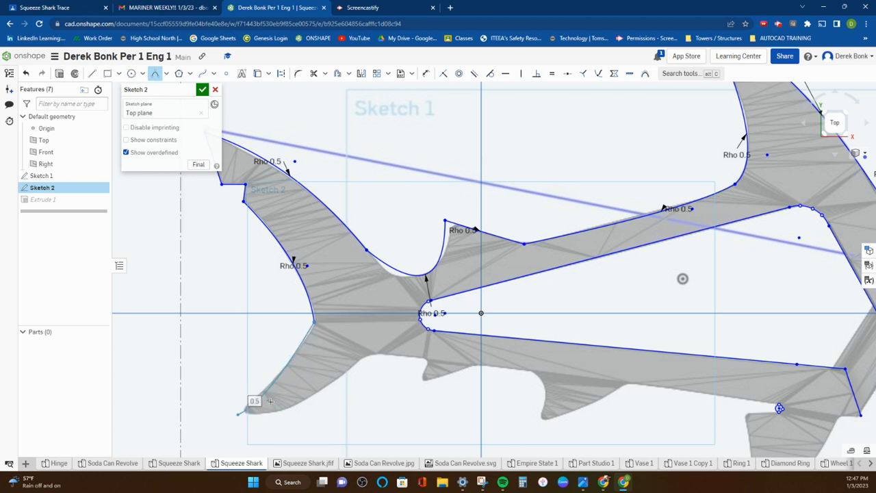
scroll(319, 339, up, 5)
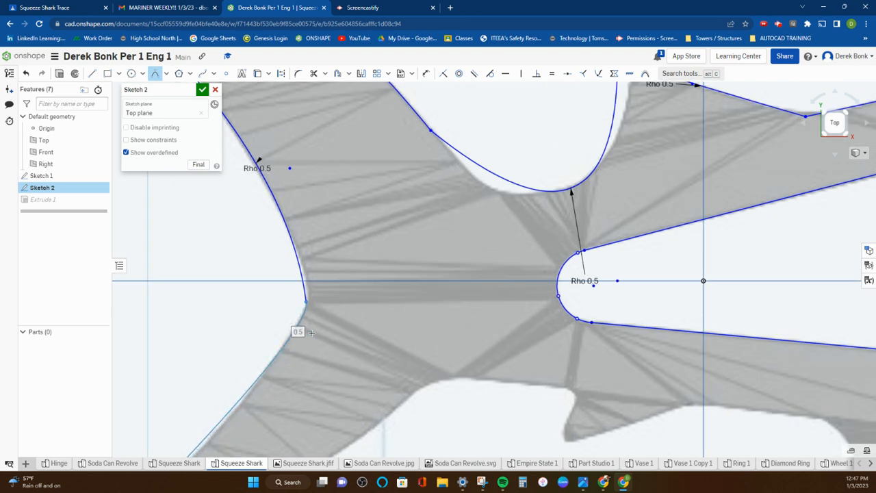
click(311, 333)
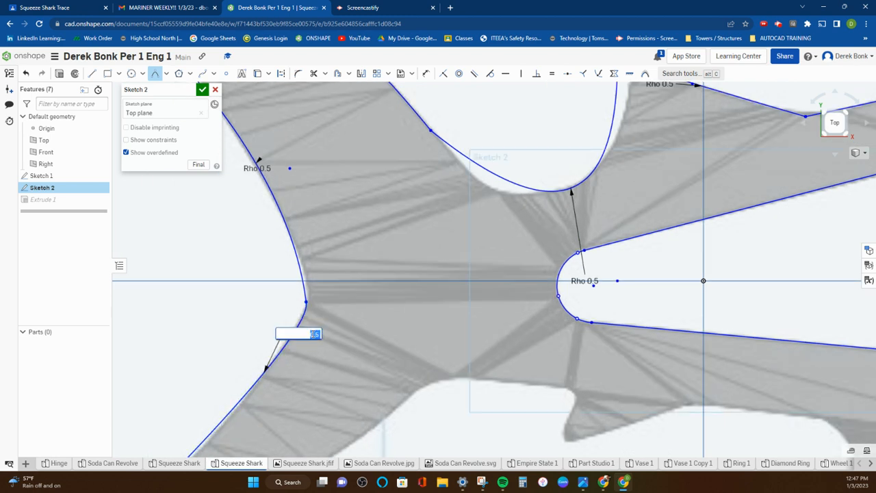
key(Return)
Step: Draw a conic with a rho of 0.5 along the lower tail lobe's underside, from the lower tail tip toward the tail base
scroll(312, 334, down, 4)
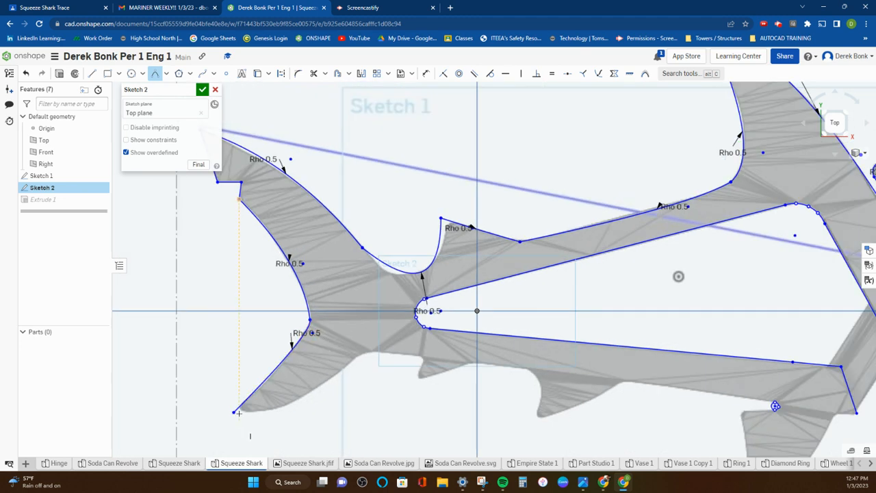
click(233, 412)
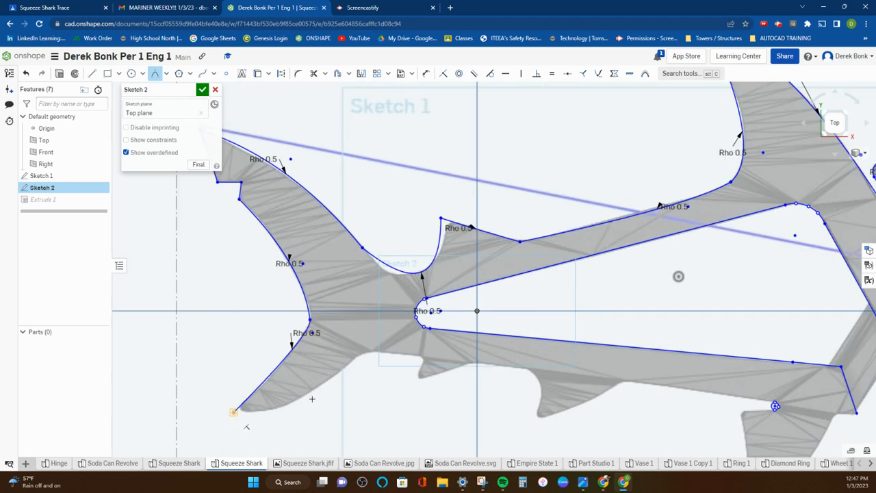
click(354, 359)
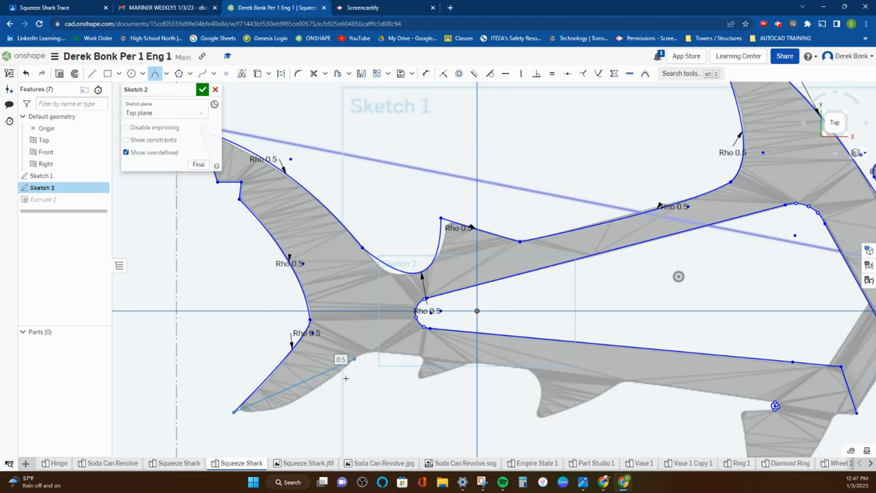
click(293, 412)
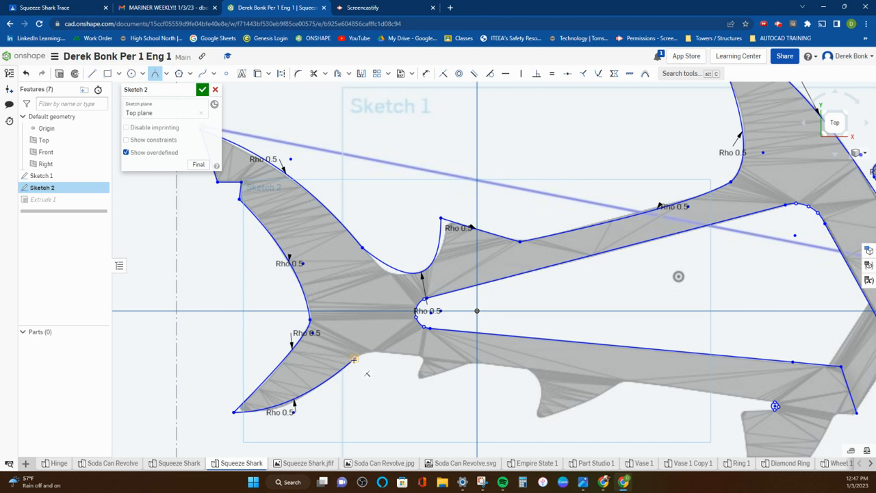
Step: Draw a short conic with a rho of 0.5 rounding the bend from the lower tail lobe onto the belly edge
click(387, 353)
click(364, 351)
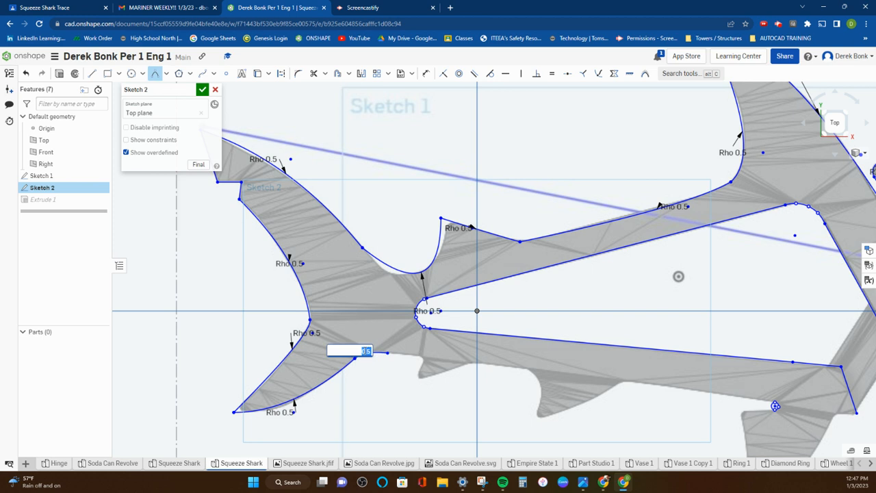
key(Return)
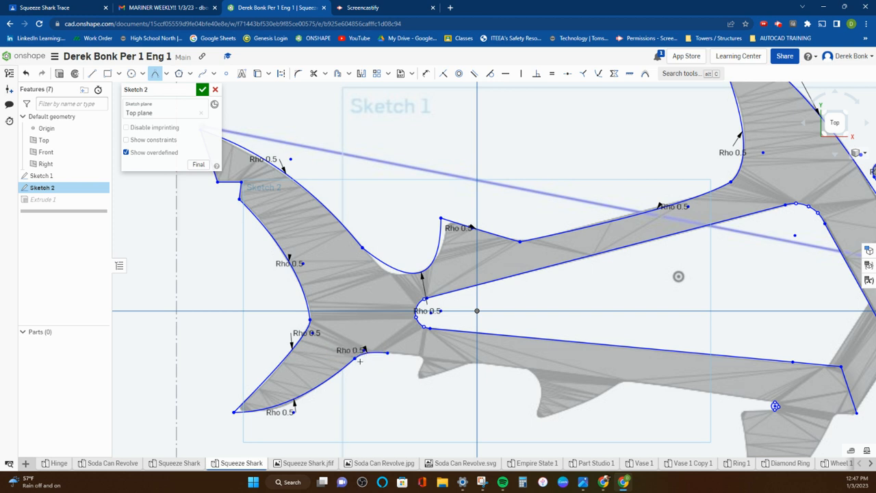
Step: Draw four connected lines about 6.07, 3.98, 8.59 and 8.49 long along the belly, around the small rear fin and on to the next fin
scroll(359, 361, up, 3)
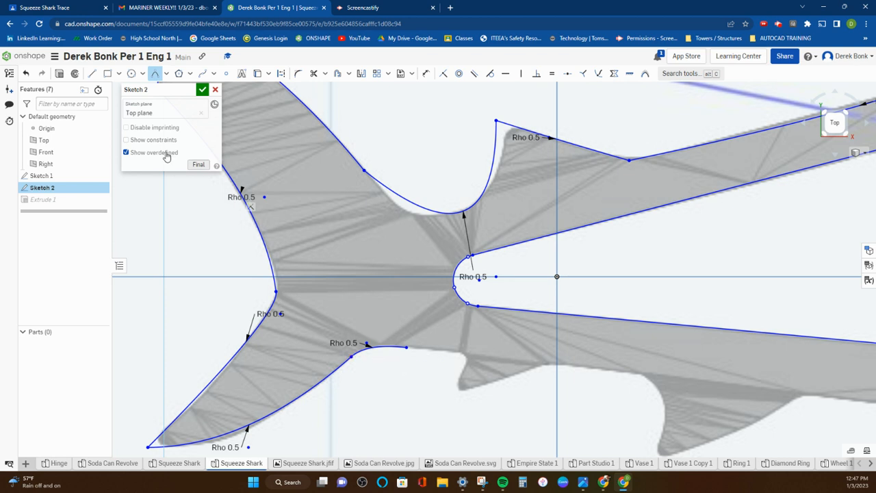
click(93, 74)
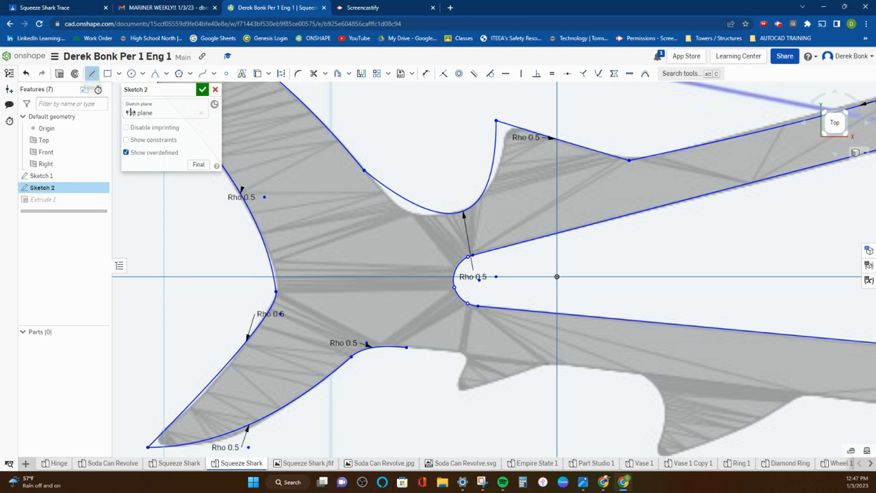
click(408, 347)
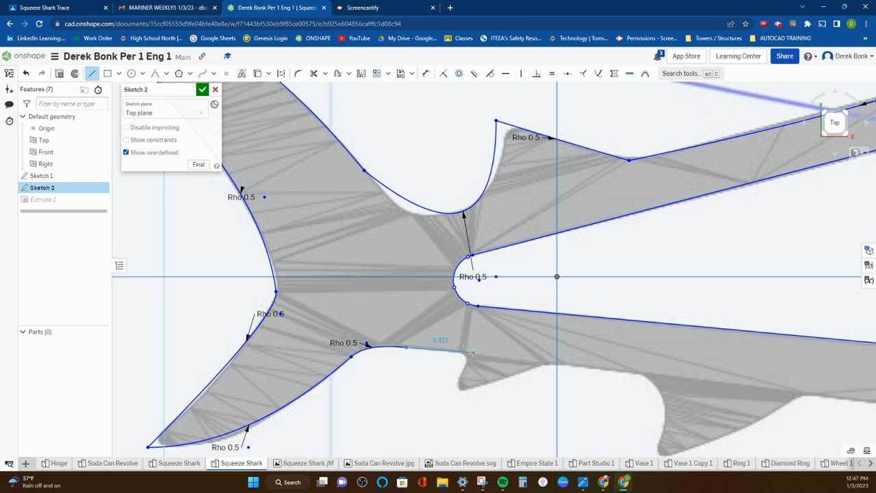
click(474, 353)
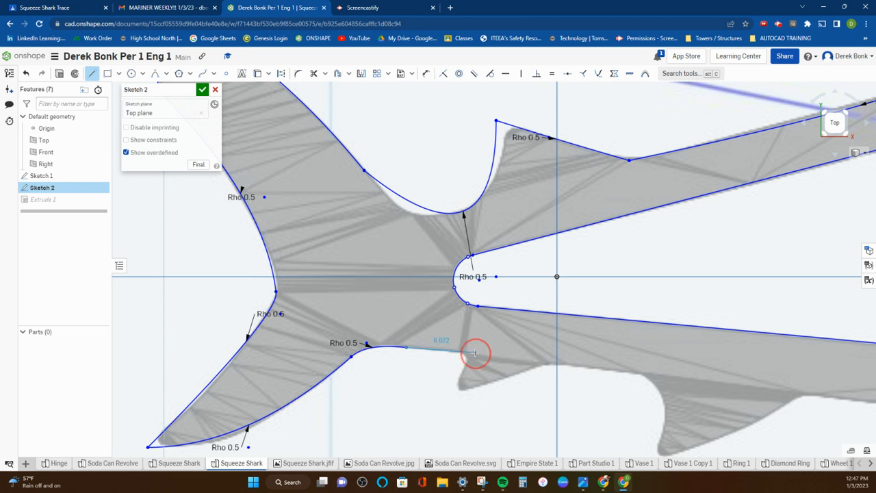
click(452, 394)
click(545, 364)
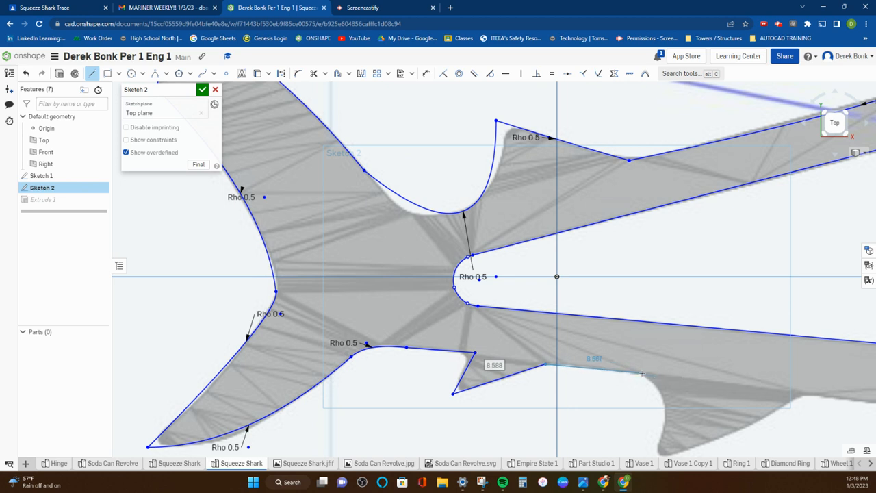
click(641, 373)
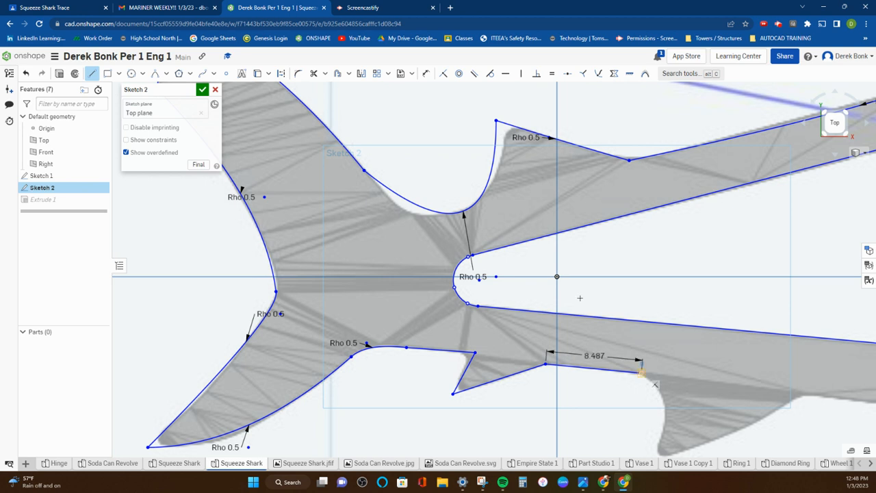
right_click(361, 171)
click(372, 174)
Step: Draw a conic with a rho of 0.5 along the middle belly fin's rear edge, from the belly line's end to the fin tip
click(155, 73)
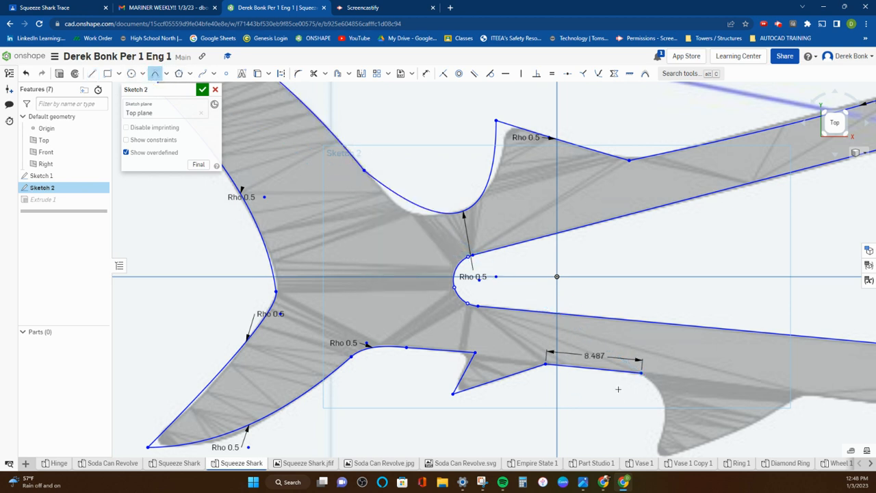
click(641, 373)
click(660, 428)
middle_drag(660, 428, 664, 351)
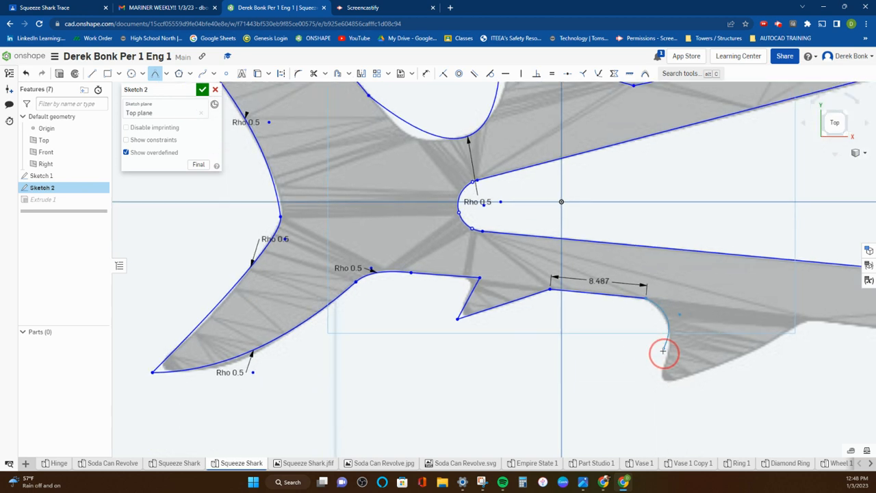
click(656, 382)
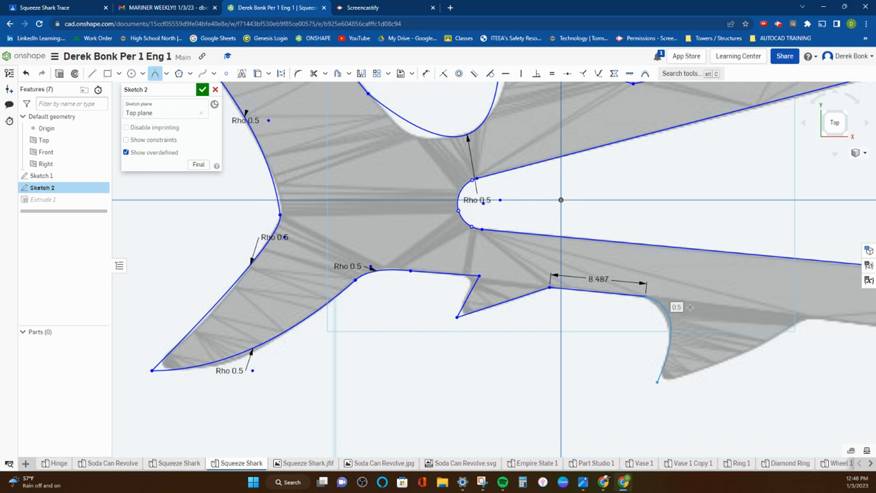
click(690, 307)
key(Return)
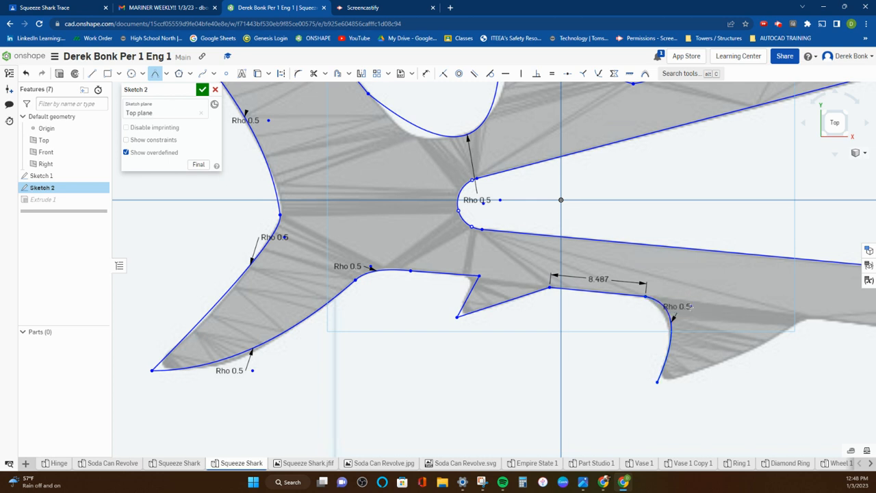
Step: Draw a conic with a rho of 0.5 along the middle belly fin's front edge, from the fin tip back up to the belly
click(657, 382)
click(804, 320)
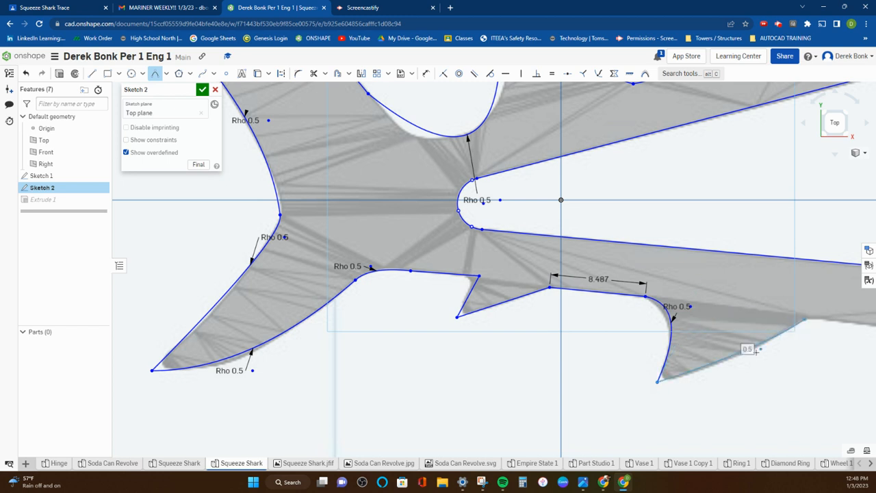
click(748, 357)
key(Return)
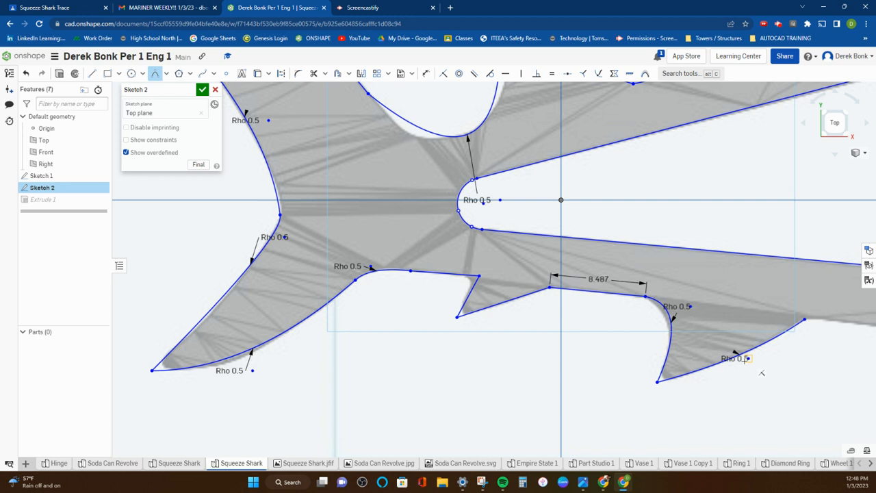
Step: Draw a line along the belly from the middle fin's front corner to the upper edge of the small circle near the large lower fin
scroll(761, 373, down, 3)
middle_drag(741, 361, 404, 314)
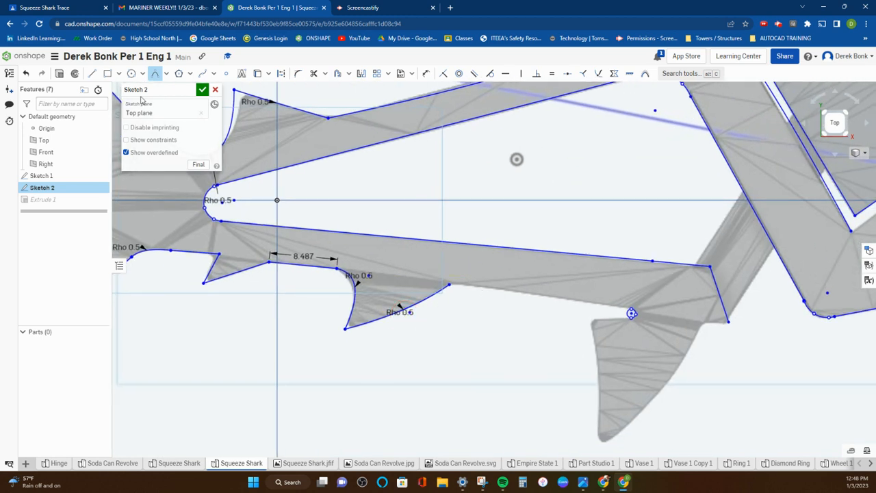
key(l)
click(447, 283)
scroll(631, 313, up, 3)
scroll(632, 313, up, 1)
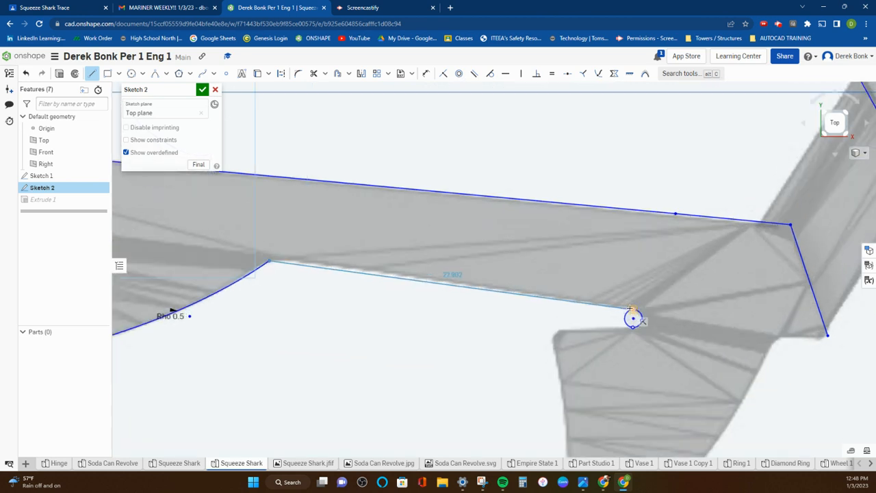
click(631, 315)
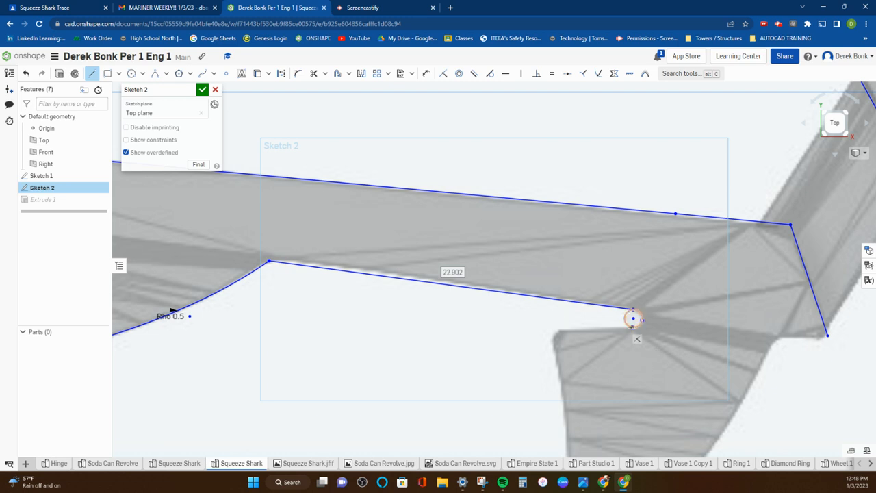
Step: Draw a horizontal line about 5.247 long from the small circle's lower edge to the large lower fin's rear corner
click(549, 329)
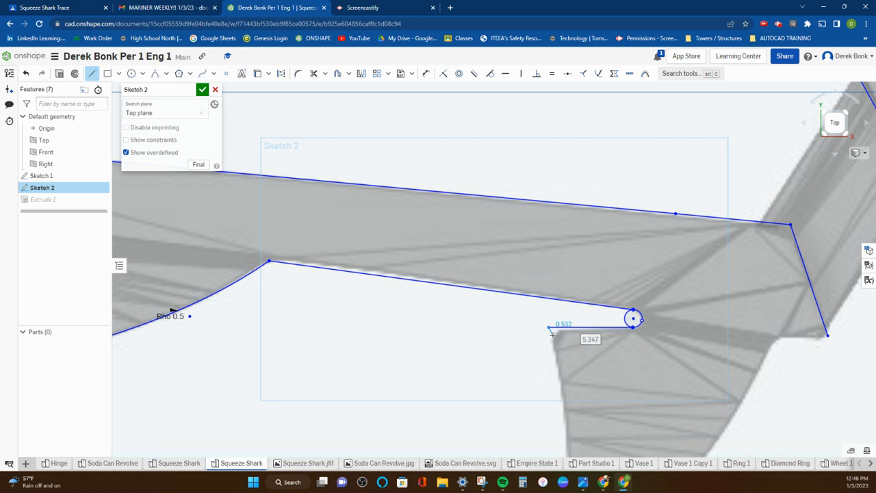
key(Return)
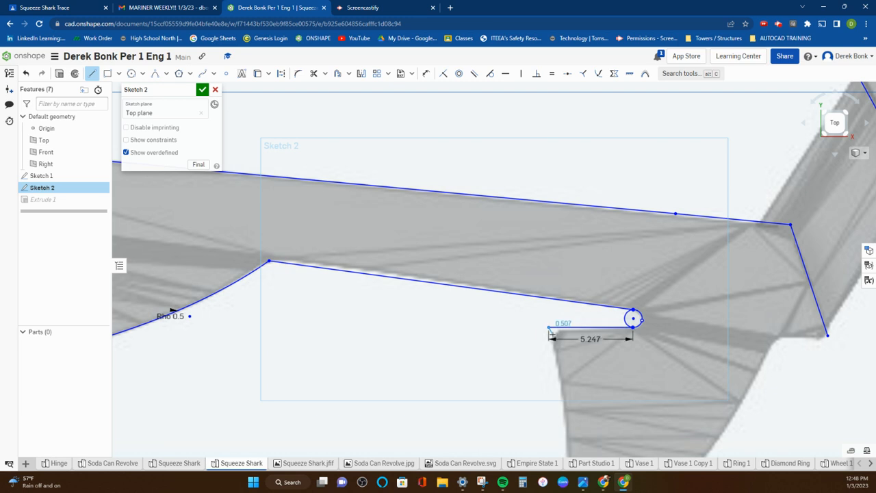
right_click(551, 334)
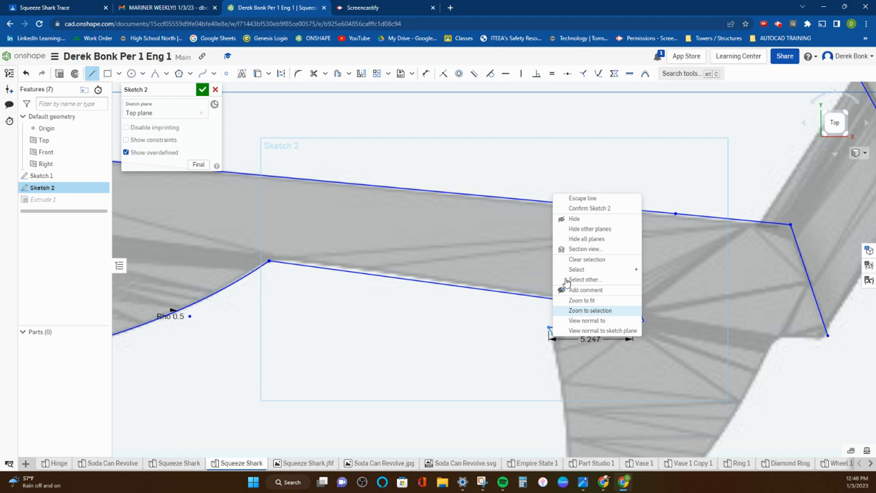
click(577, 202)
Step: Draw a conic with a rho of 0.5 along the large lower fin's rear edge, from the horizontal line's end to the fin tip
scroll(515, 237, down, 3)
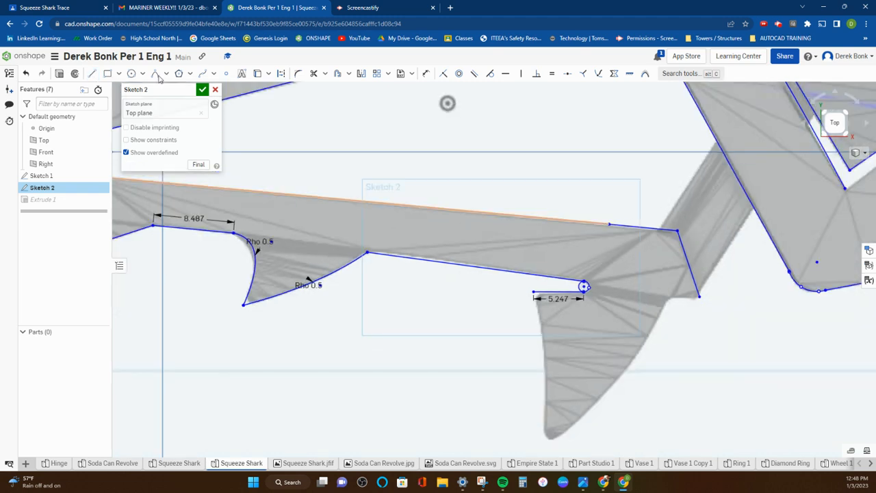
click(156, 73)
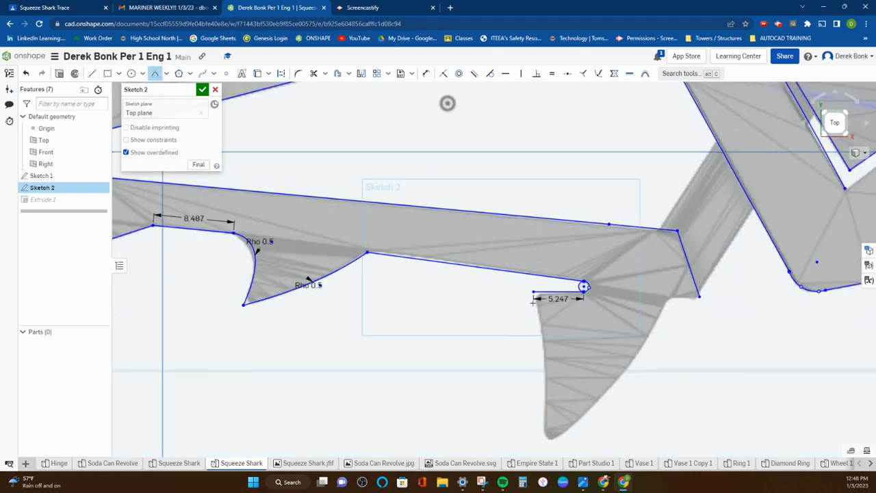
click(533, 294)
click(542, 443)
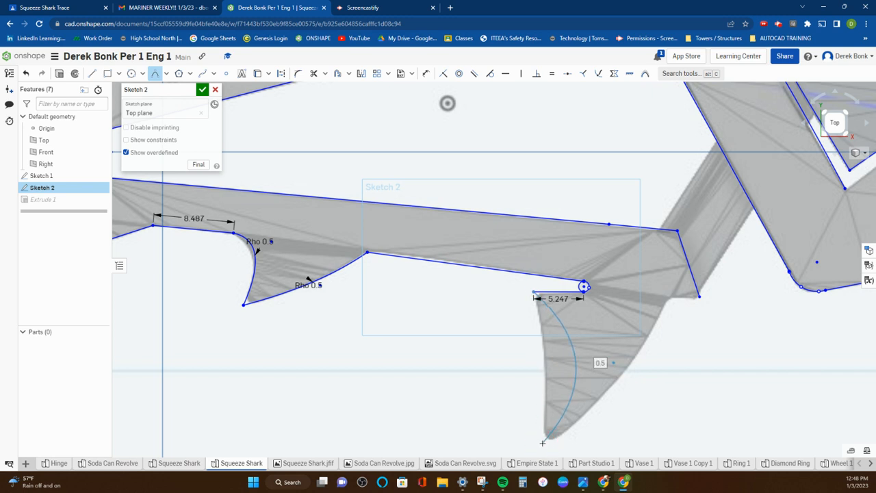
click(560, 365)
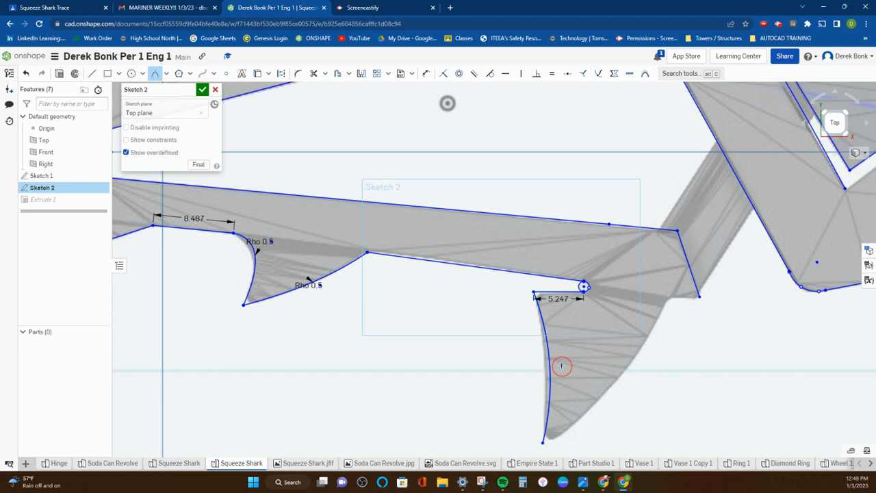
Step: Draw a conic with a rho of 0.5 along the large lower fin's front edge and join it to the body outline with a line about 3.335 long
click(543, 443)
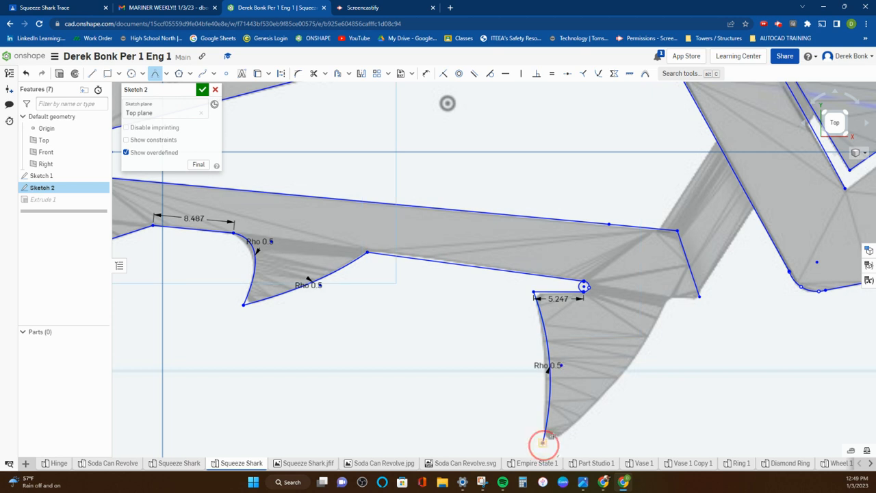
click(668, 297)
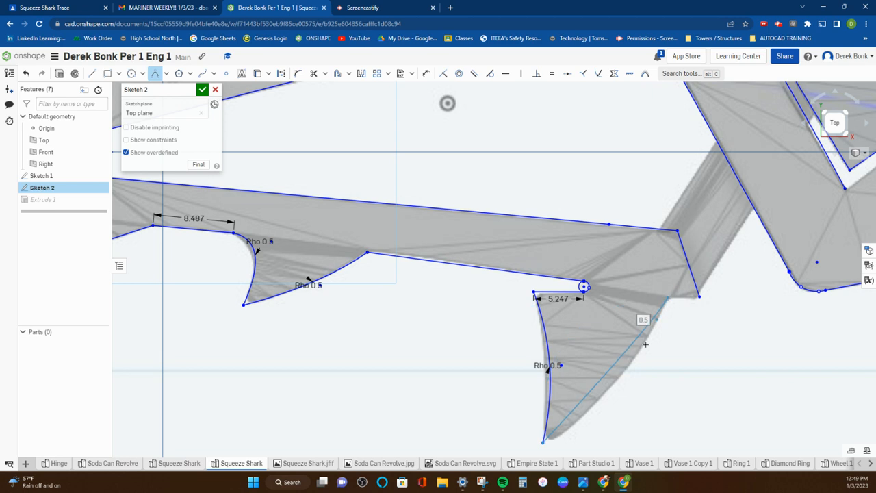
click(624, 388)
key(Return)
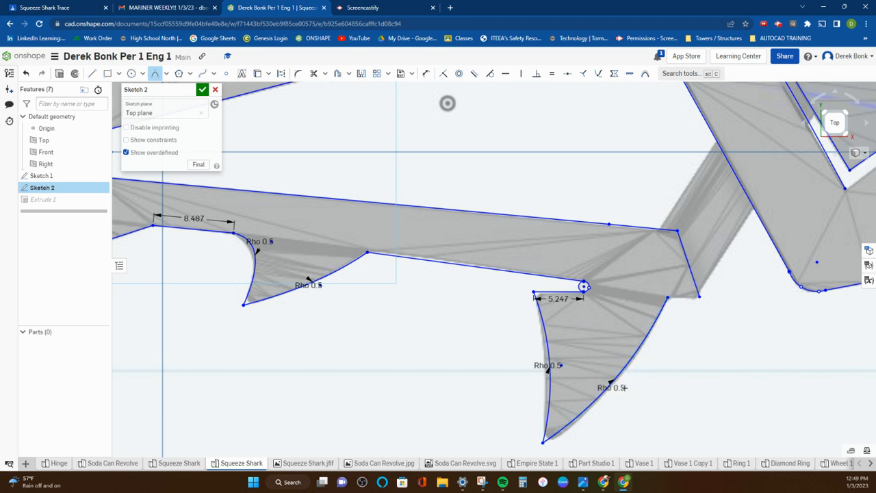
key(l)
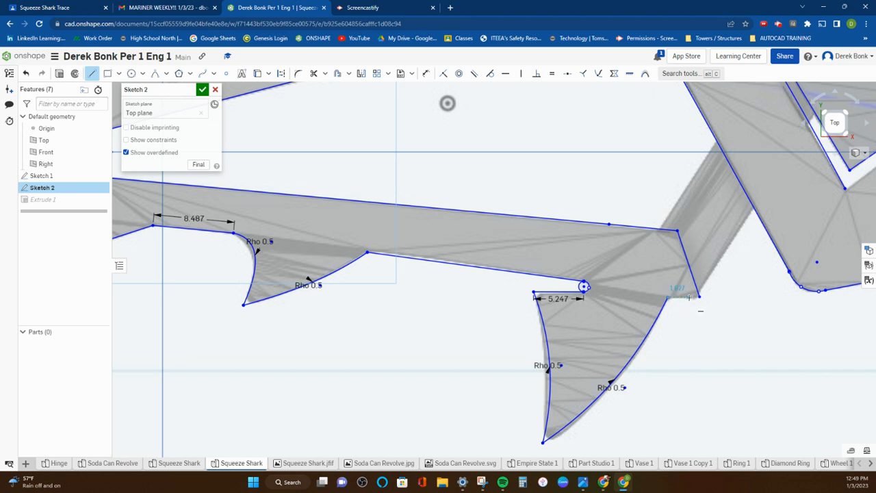
click(698, 297)
Step: Hide Sketch 1 to check the traced outline for missing edges, and show it again
scroll(693, 329, down, 5)
mouse_move(546, 369)
middle_down()
mouse_move(416, 377)
mouse_move(338, 369)
middle_up()
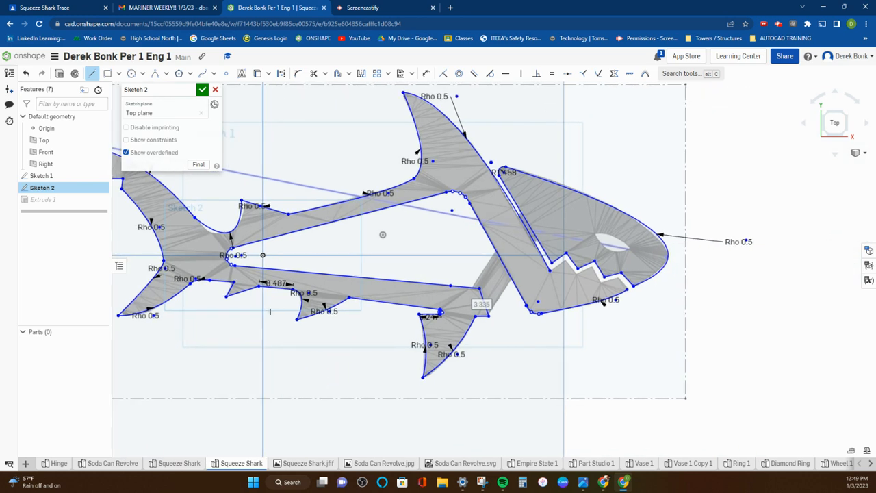
click(100, 176)
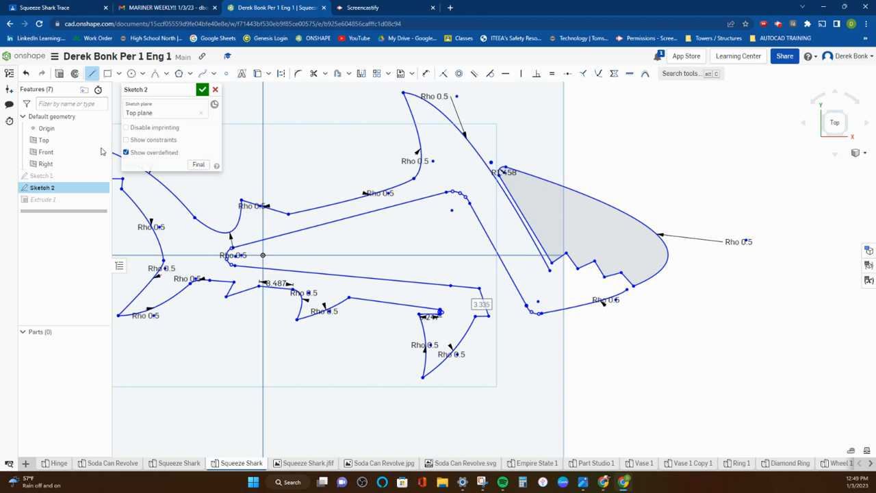
click(100, 177)
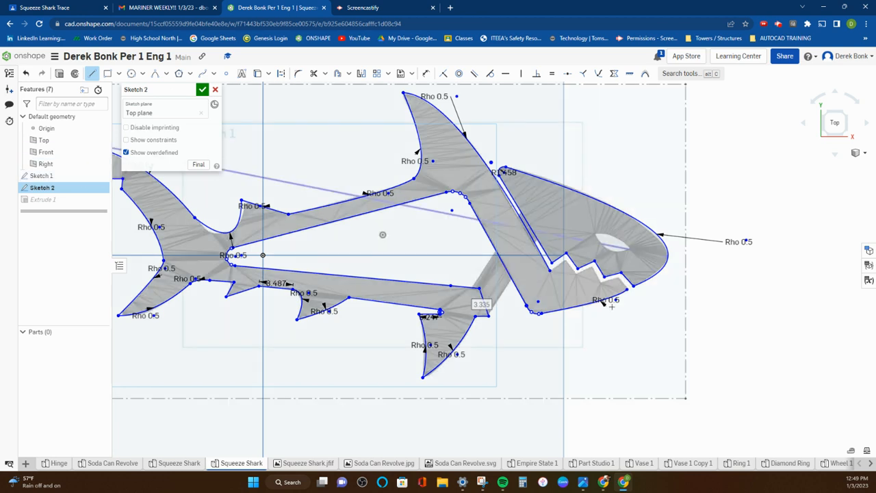
Step: Draw six connected lines along the lower jaw's teeth, from the jaw slot's inner corner to the end of the lower head curve
scroll(613, 317, up, 6)
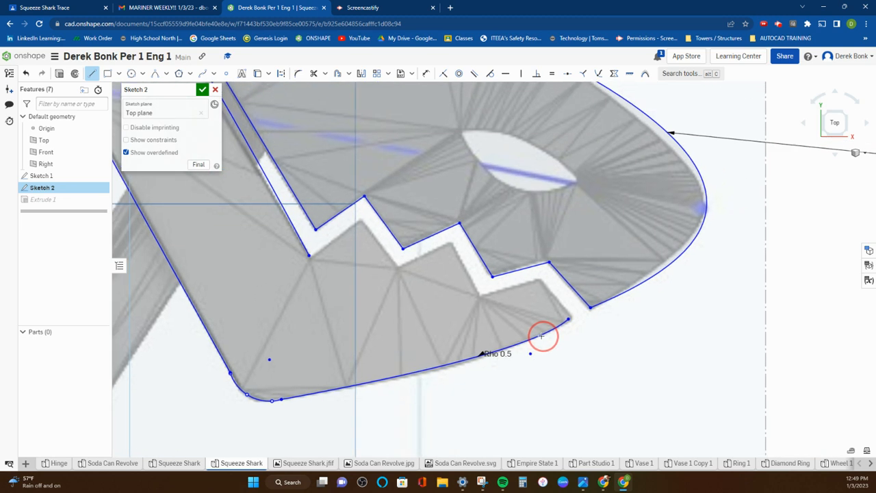
click(309, 256)
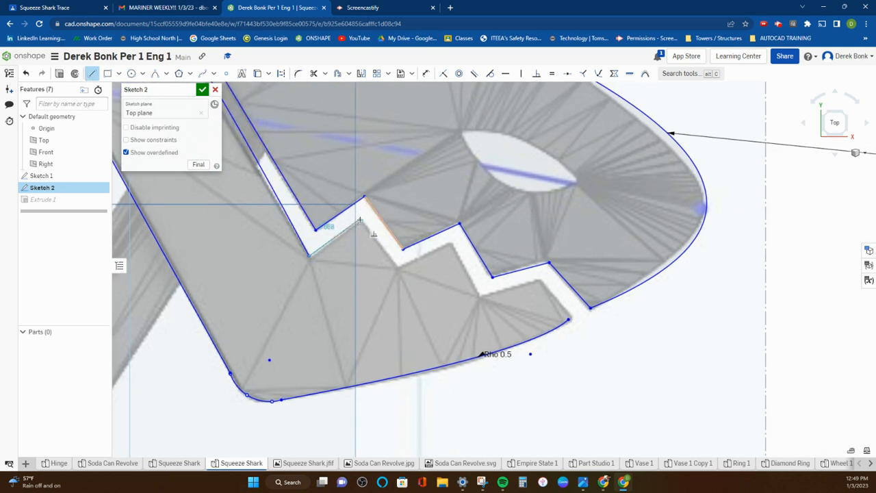
click(359, 220)
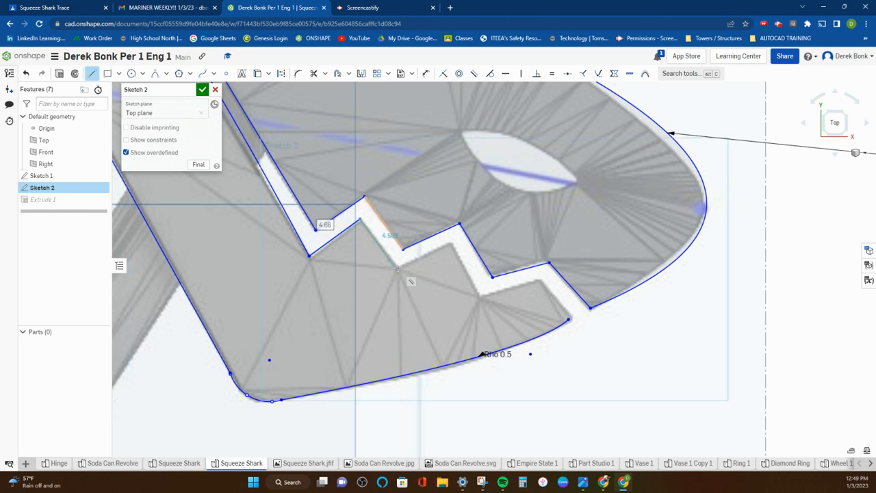
click(402, 249)
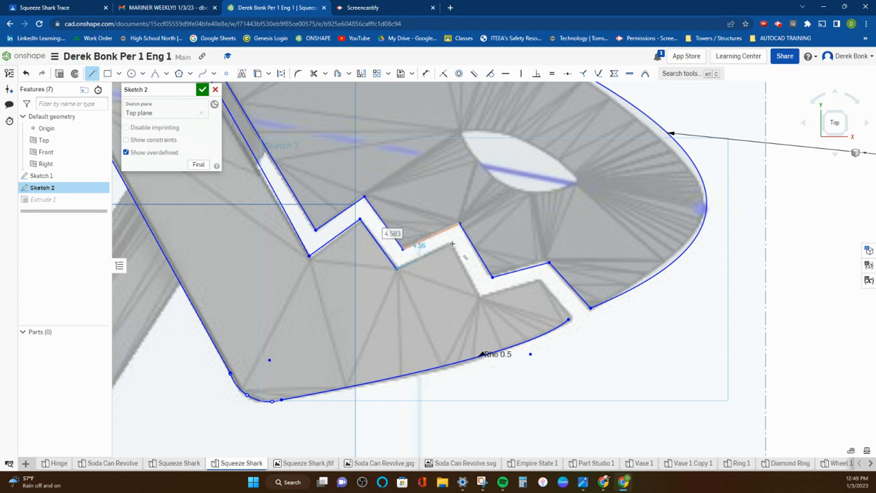
click(451, 244)
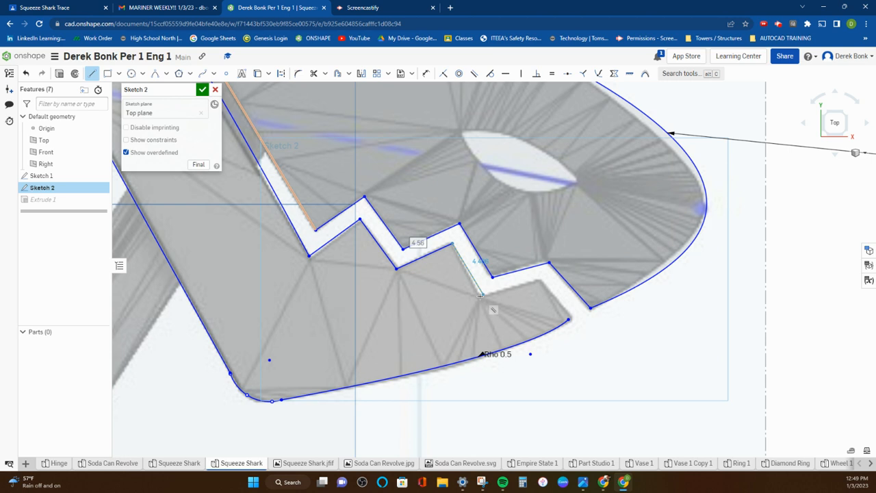
click(481, 295)
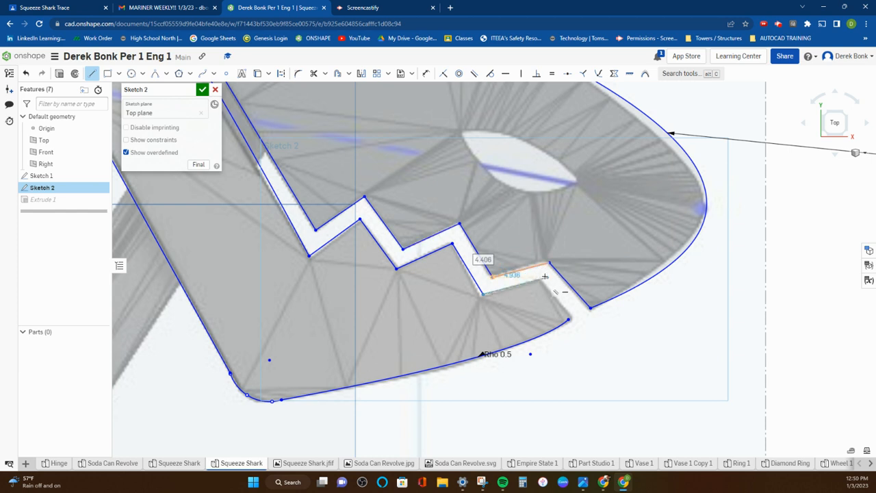
click(538, 277)
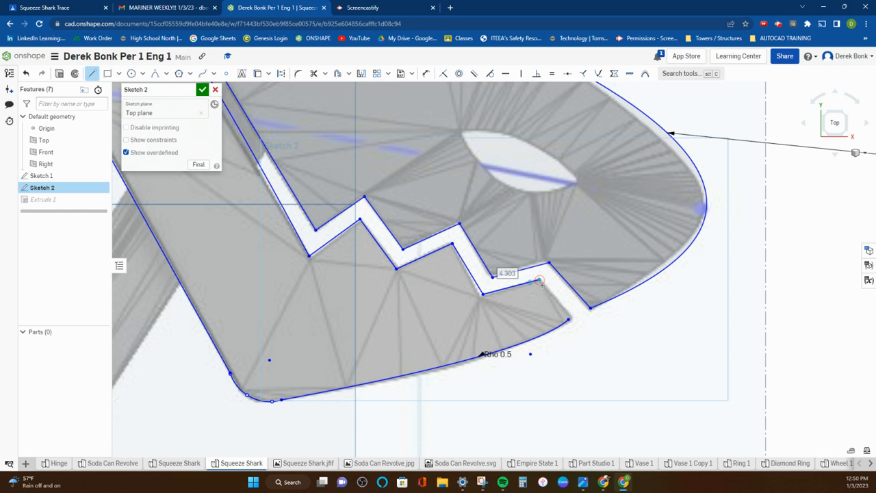
click(568, 318)
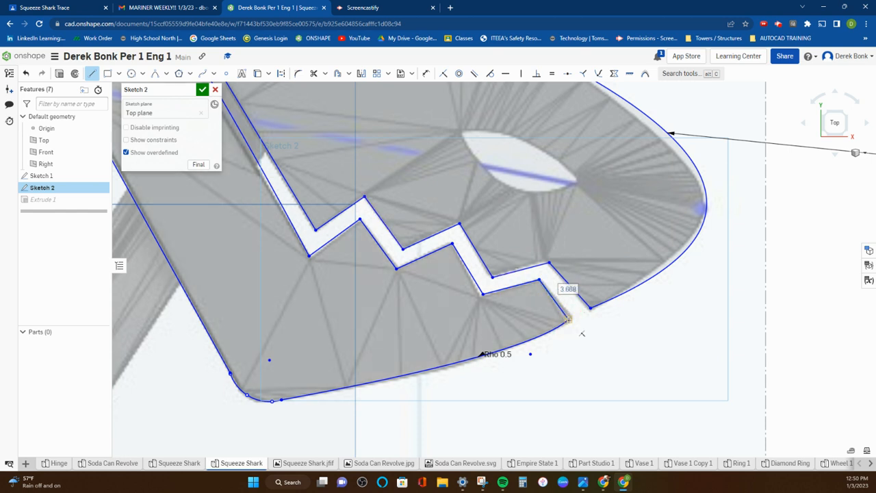
right_click(592, 321)
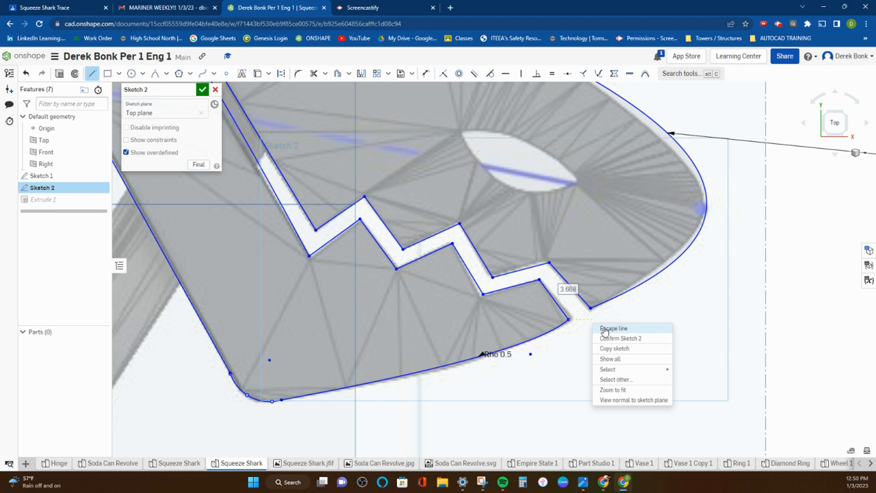
click(602, 328)
Step: Adjust the lower jaw's tooth vertices, from the jaw tip back to the slot's inner corner, to follow the reference image more closely
click(568, 321)
click(569, 321)
click(571, 318)
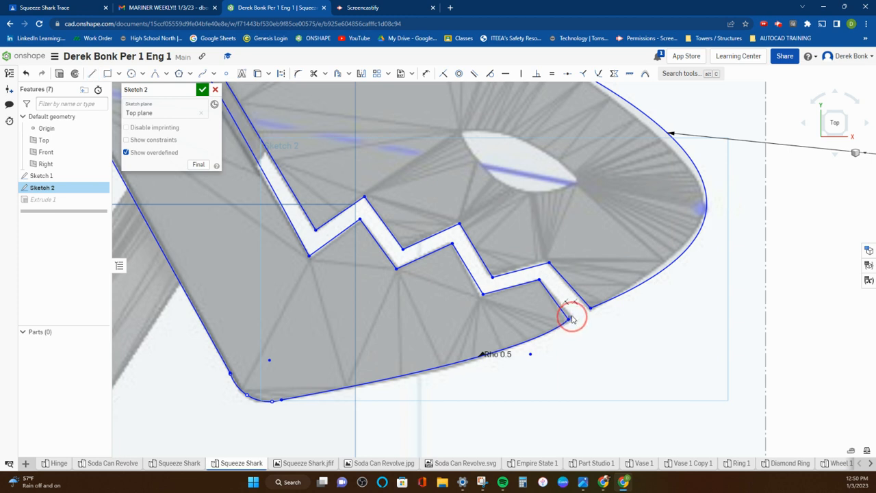
click(572, 318)
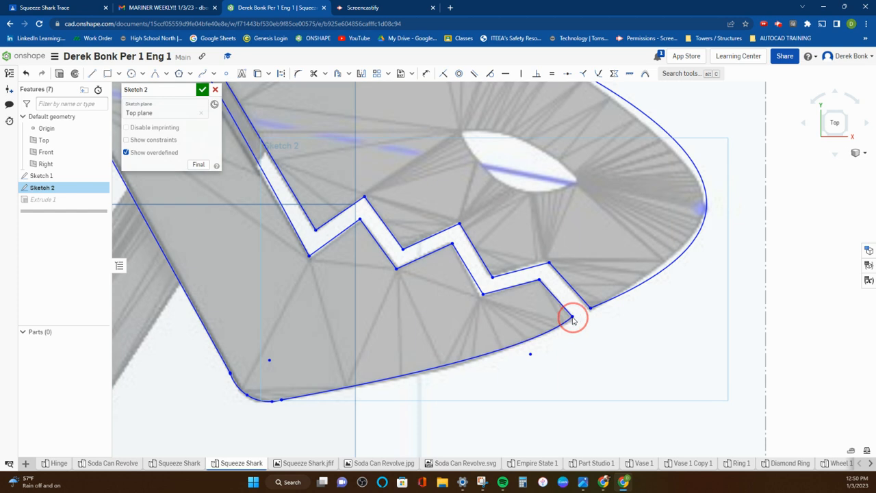
click(479, 295)
drag(479, 295, 480, 297)
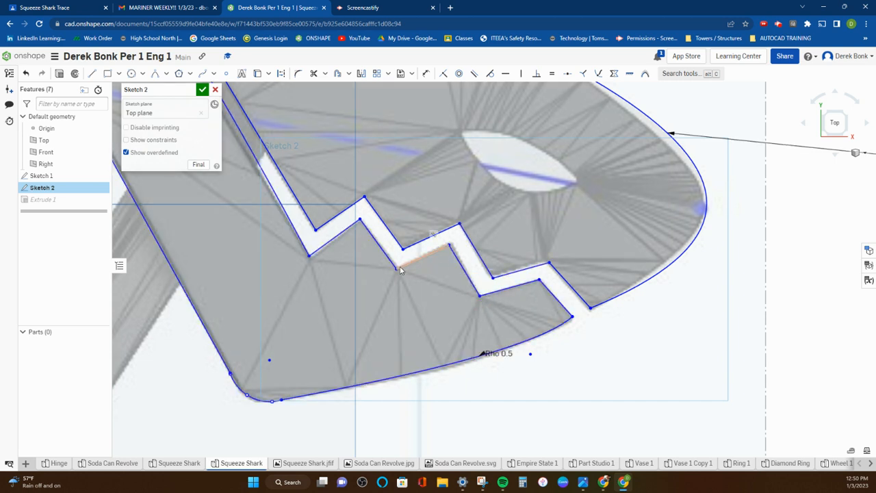
drag(397, 269, 398, 271)
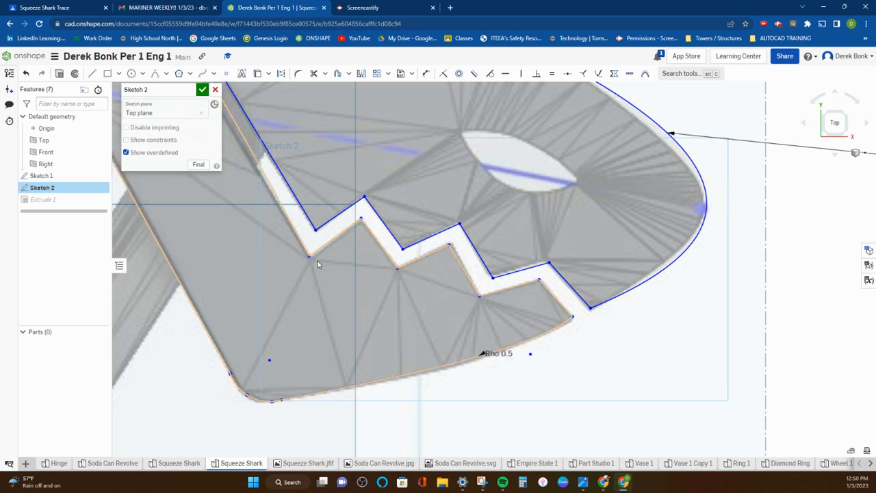
drag(310, 257, 309, 256)
scroll(345, 261, down, 3)
scroll(345, 258, down, 3)
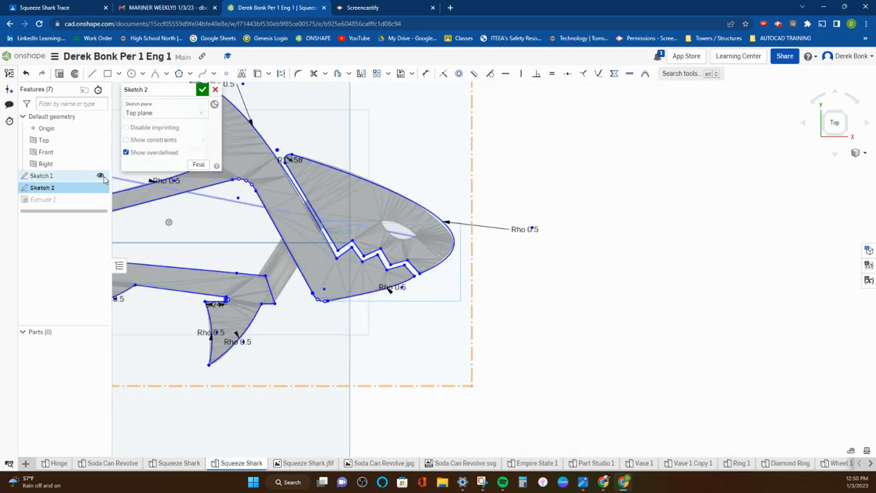
Step: Hide Sketch 1 and check the complete traced shark outline
click(101, 176)
middle_drag(252, 270, 512, 312)
scroll(481, 293, down, 2)
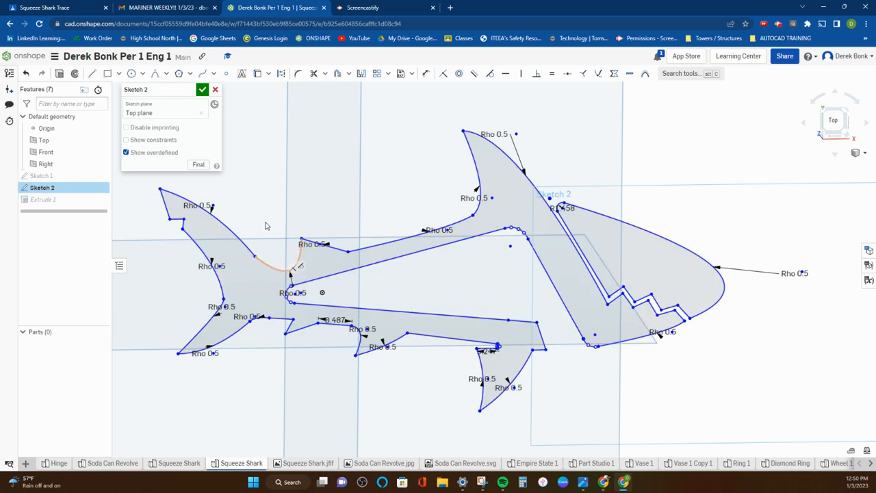
Step: Fillet the tip of the small upper fin near the tail with a radius of about 0.724 mm
click(299, 75)
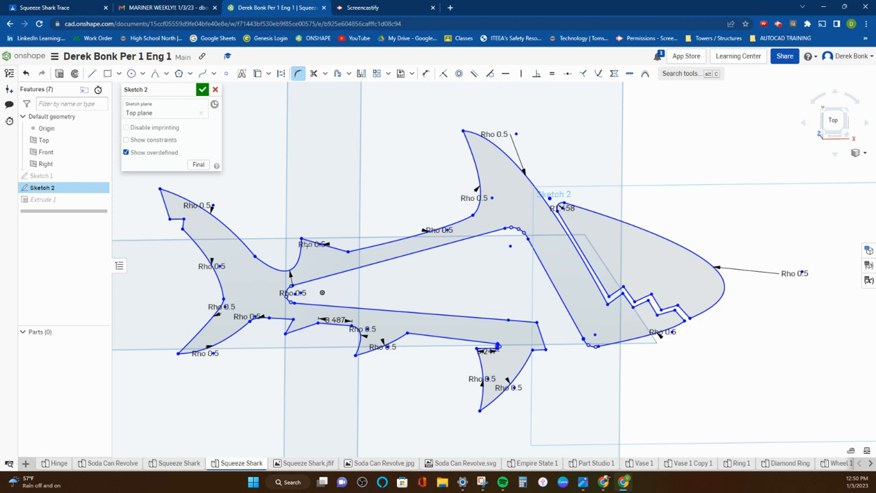
scroll(295, 236, up, 5)
mouse_move(305, 257)
mouse_down()
mouse_move(312, 267)
mouse_move(311, 253)
mouse_up()
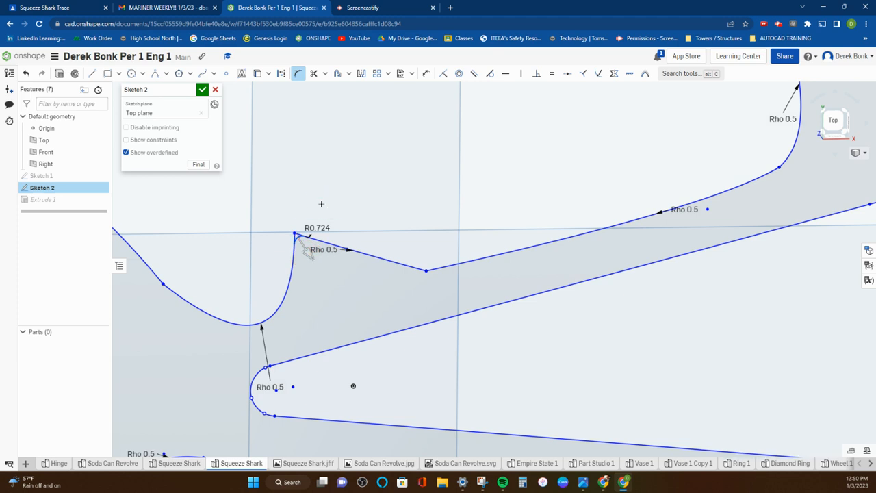
click(332, 188)
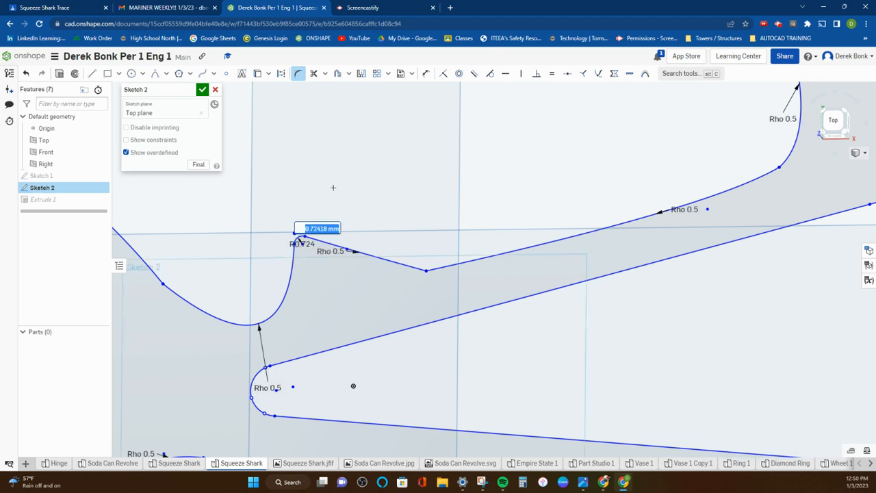
scroll(332, 187, down, 4)
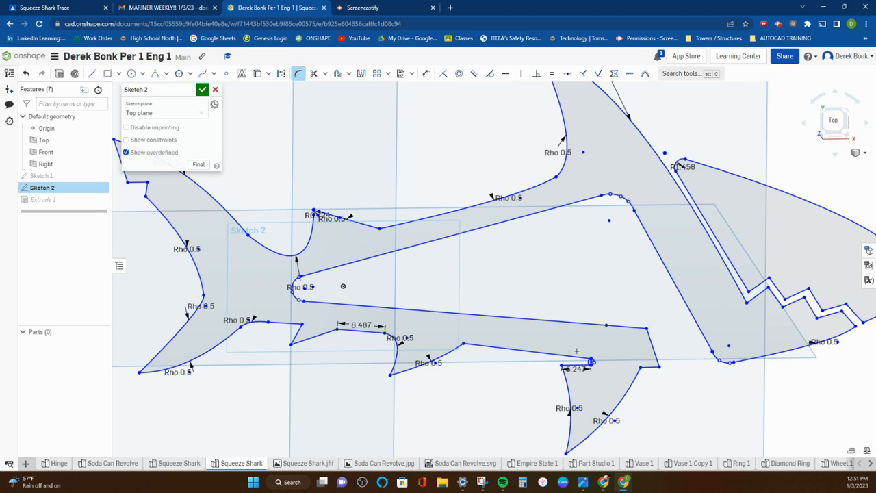
Step: Trim away the inner part of the small circle where the large lower fin meets the body
scroll(576, 350, up, 5)
click(314, 73)
click(579, 347)
scroll(407, 216, down, 10)
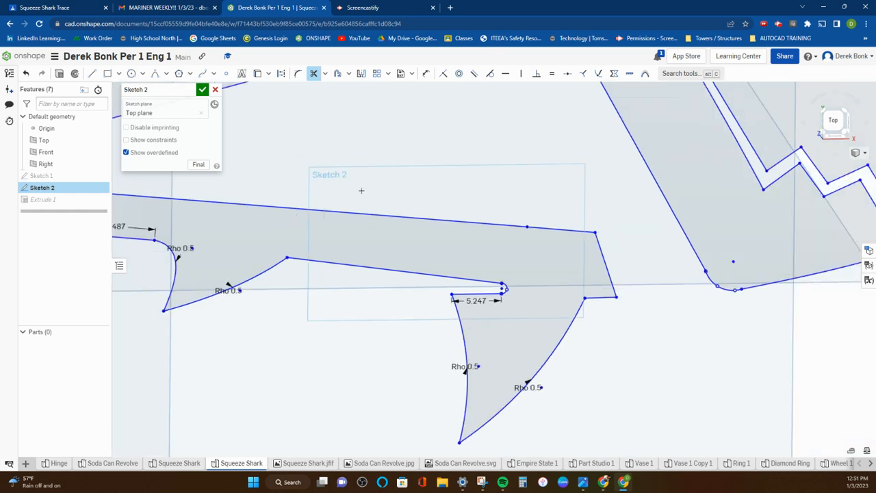
right_drag(534, 272, 526, 277)
scroll(527, 277, down, 5)
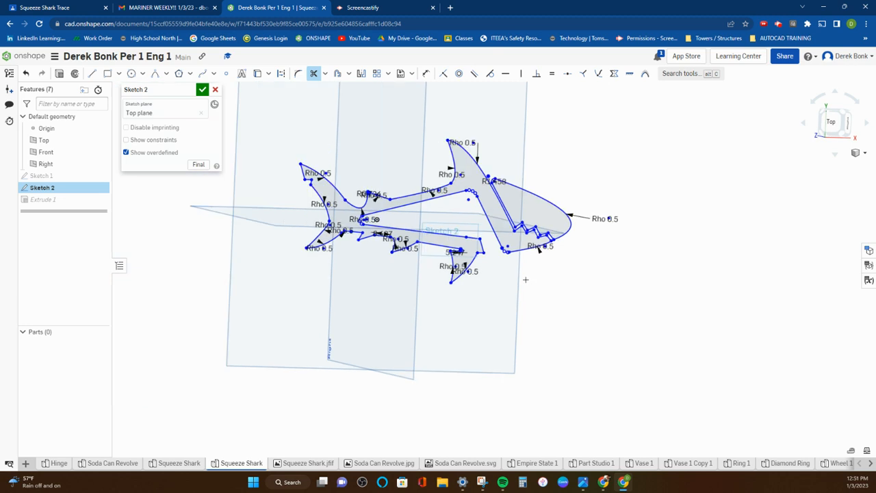
click(59, 74)
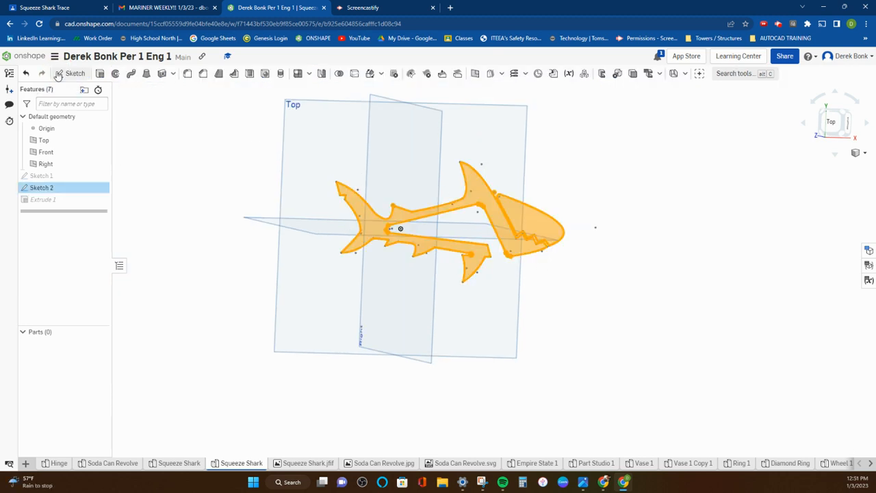
right_drag(391, 182, 363, 191)
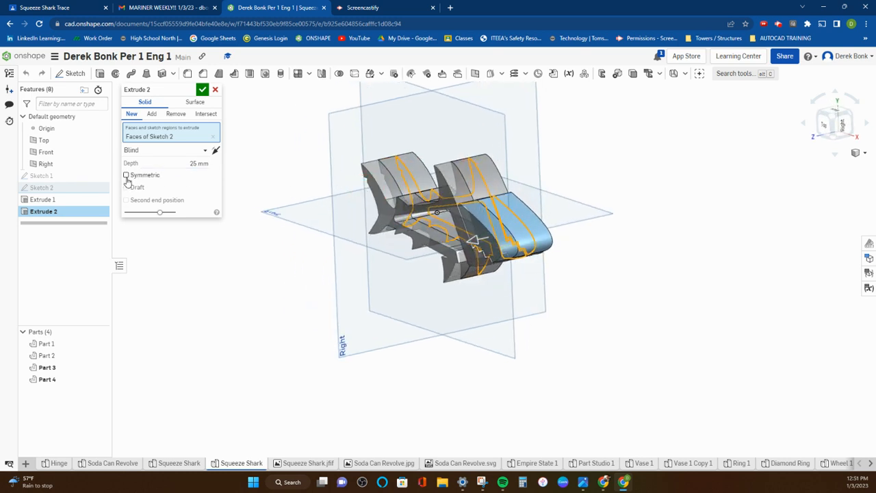
click(127, 176)
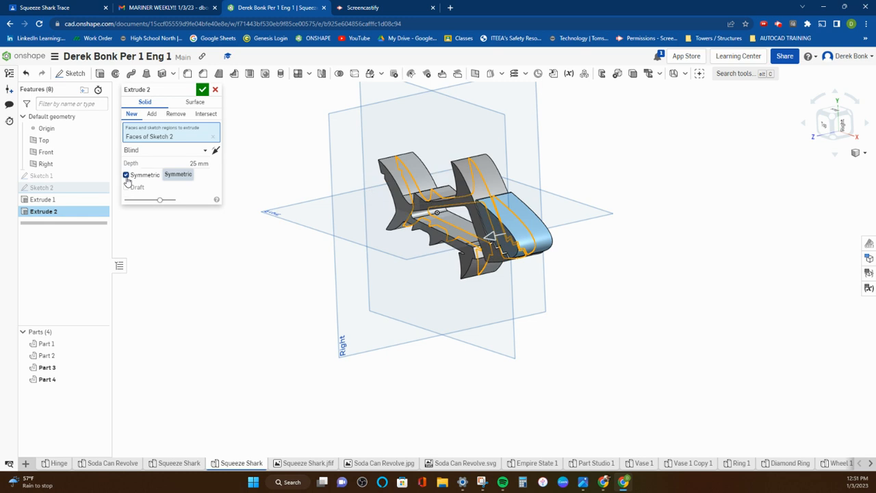
click(215, 91)
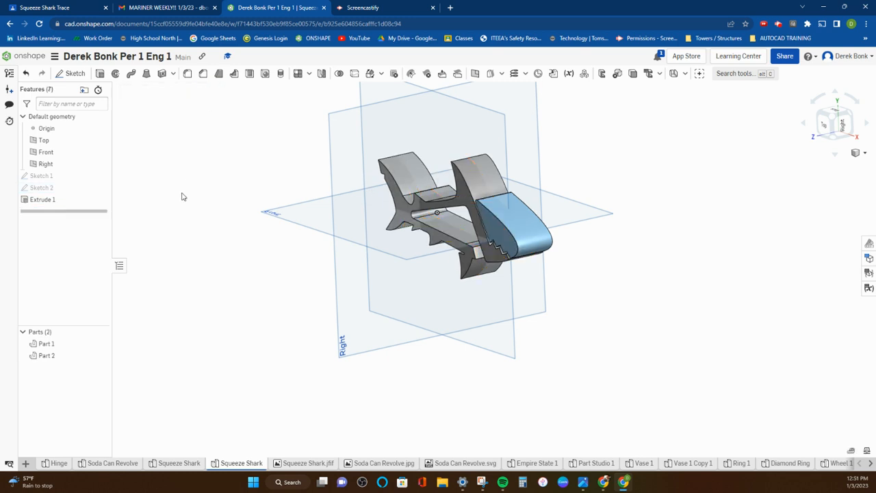
double_click(48, 200)
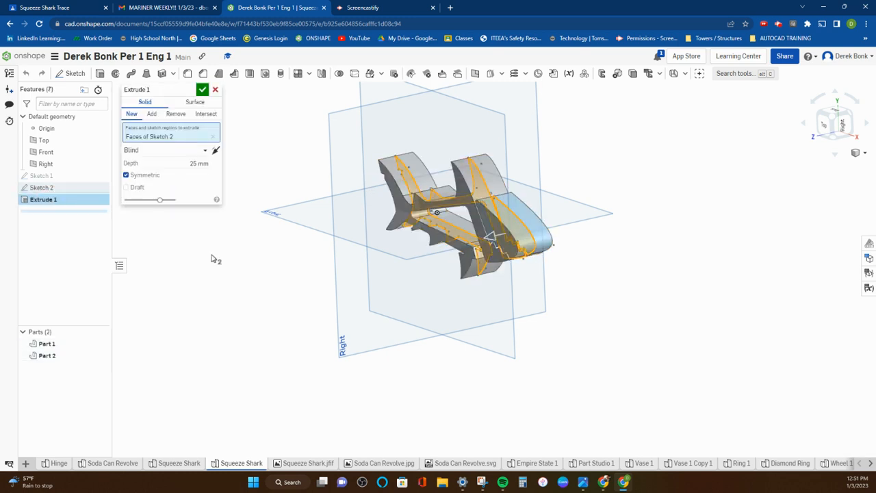
click(214, 90)
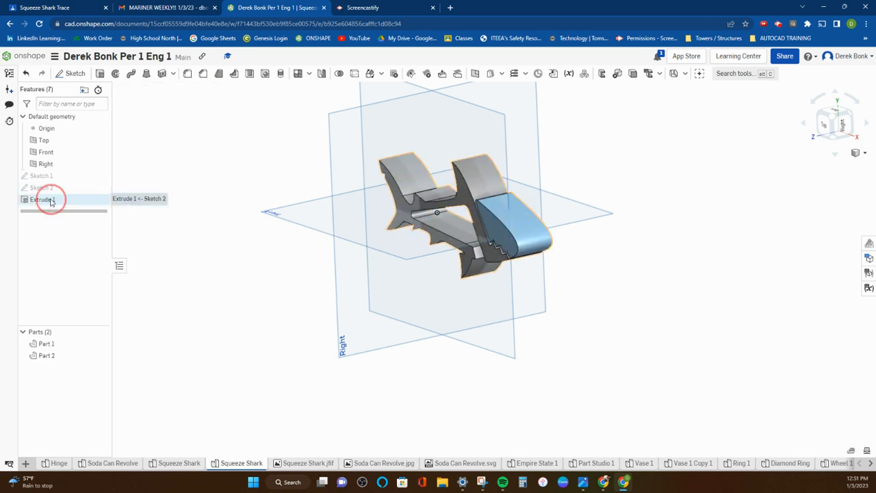
Step: Delete the existing Extrude 1 feature so that only the sketches remain
right_click(49, 200)
click(75, 314)
right_drag(160, 334, 184, 322)
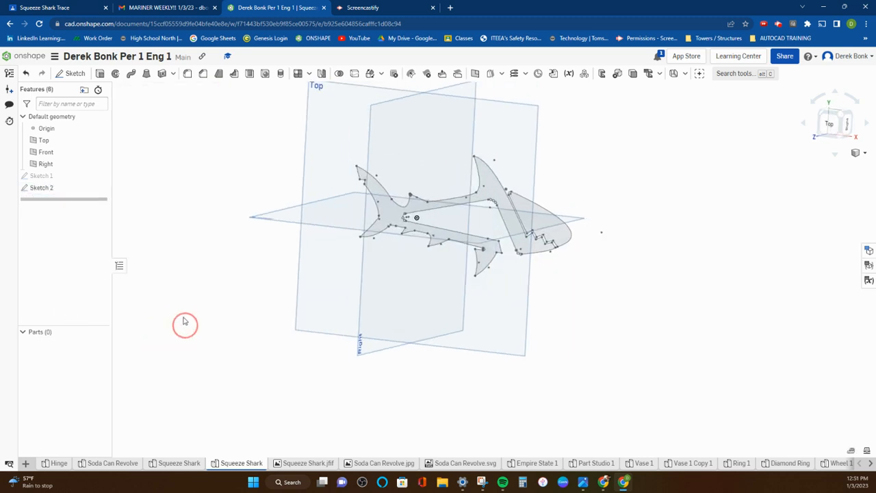
Step: Extrude the shark's body and upper head regions of Sketch 2 as new solids, symmetrically with a depth of 25 mm
click(99, 74)
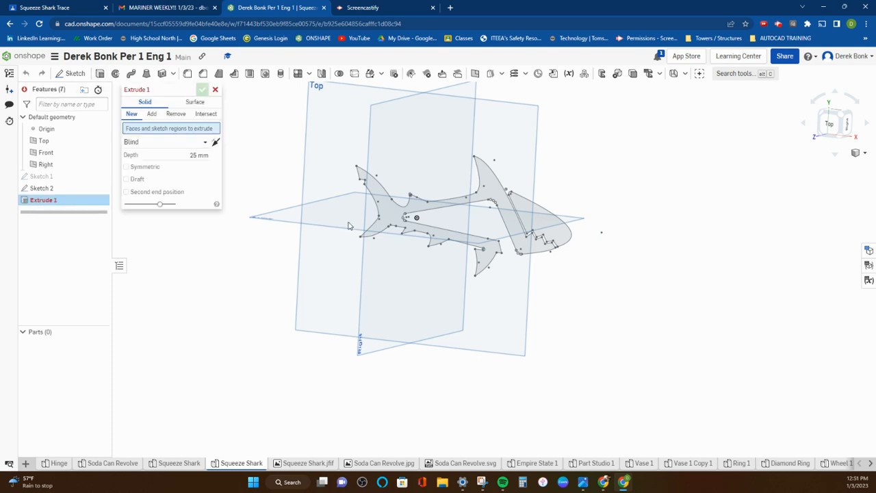
click(386, 217)
click(528, 202)
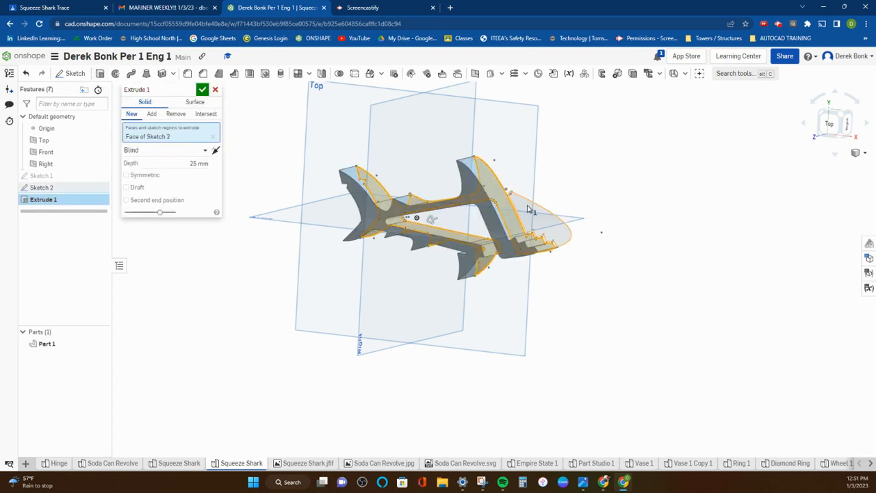
mouse_move(515, 288)
right_down()
mouse_move(486, 293)
mouse_move(504, 294)
right_up()
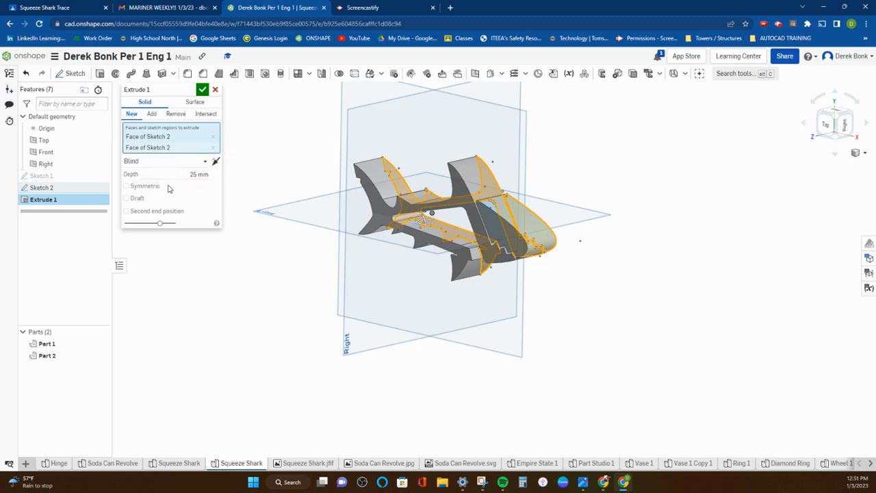
click(126, 186)
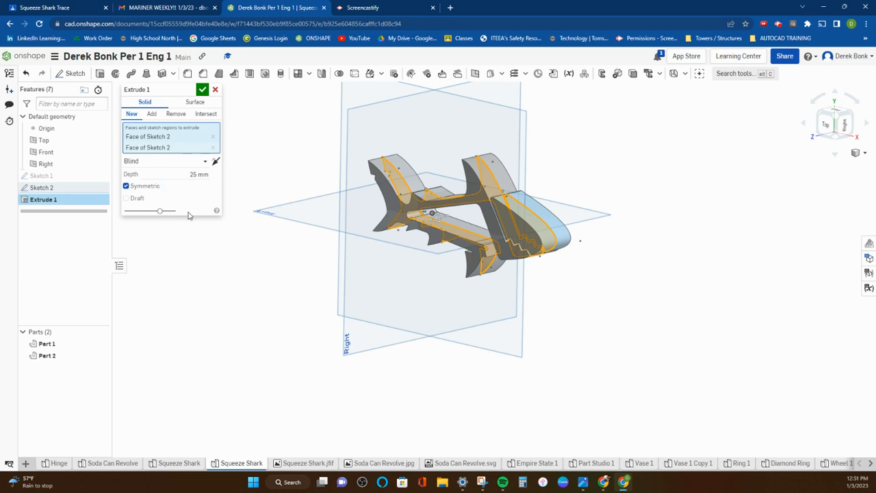
right_drag(458, 287, 421, 288)
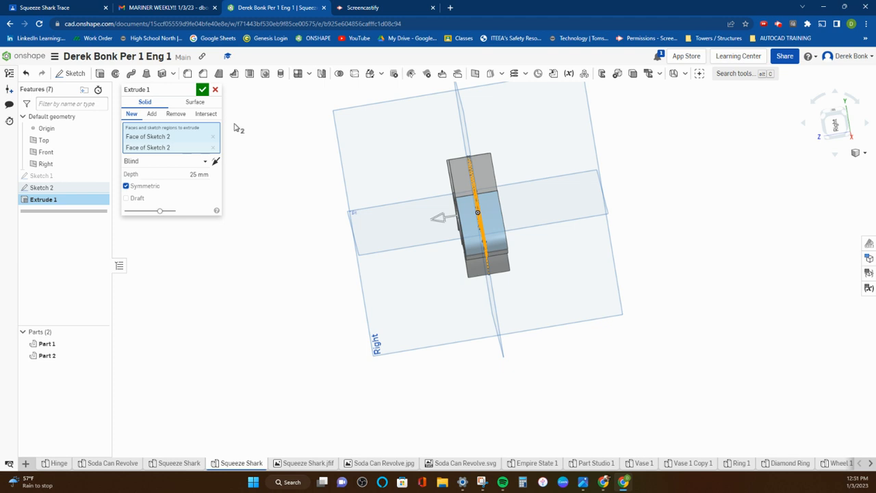
click(202, 89)
right_drag(224, 194, 309, 181)
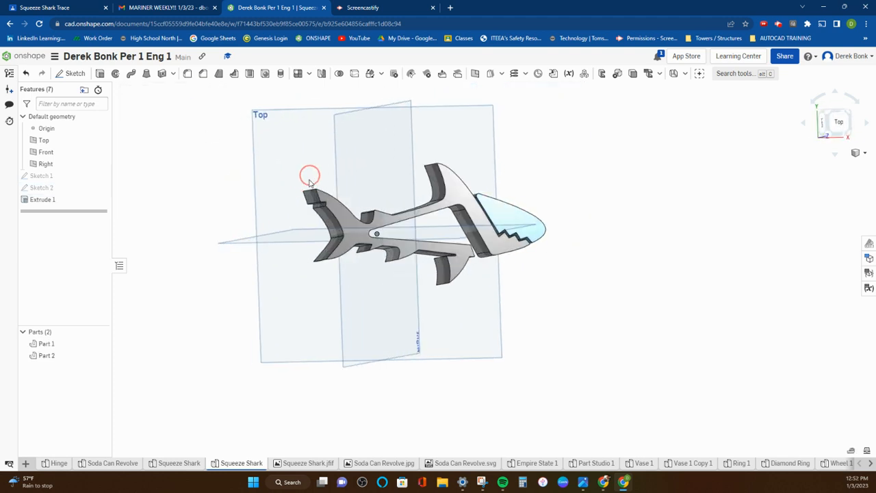
scroll(468, 290, up, 5)
middle_drag(464, 255, 465, 334)
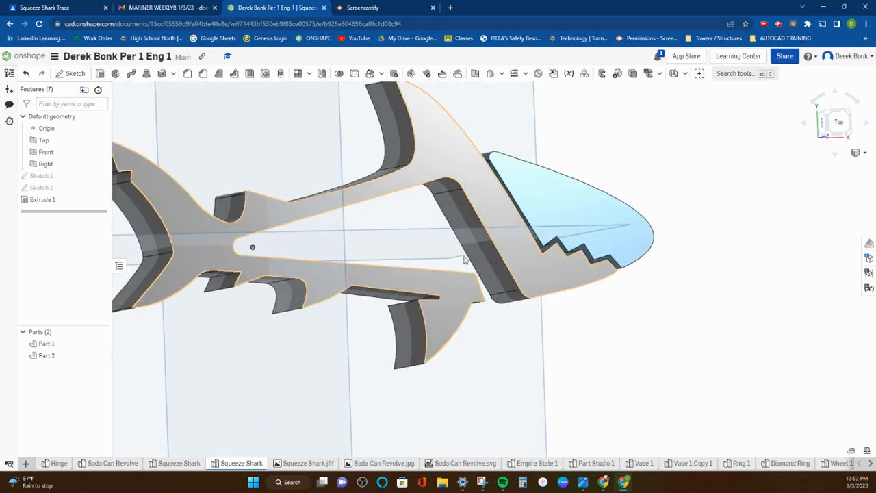
click(470, 219)
right_drag(471, 221, 475, 230)
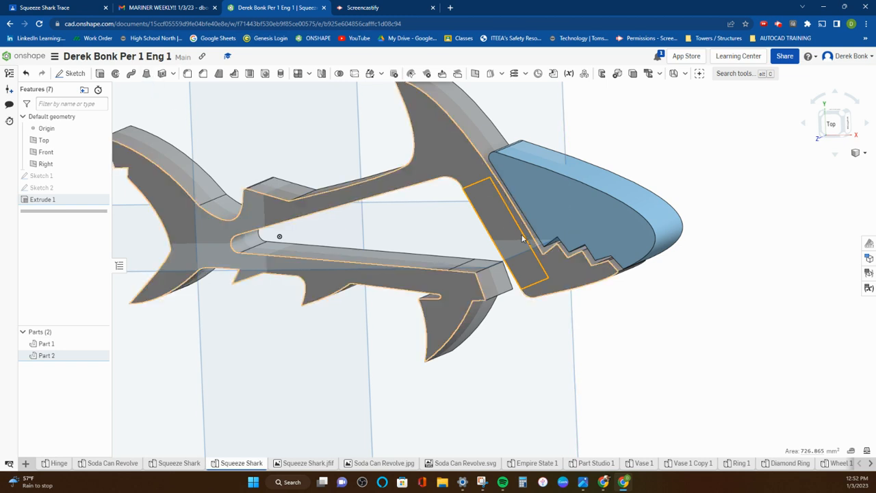
mouse_move(488, 229)
right_down()
mouse_move(499, 221)
mouse_move(478, 270)
right_up()
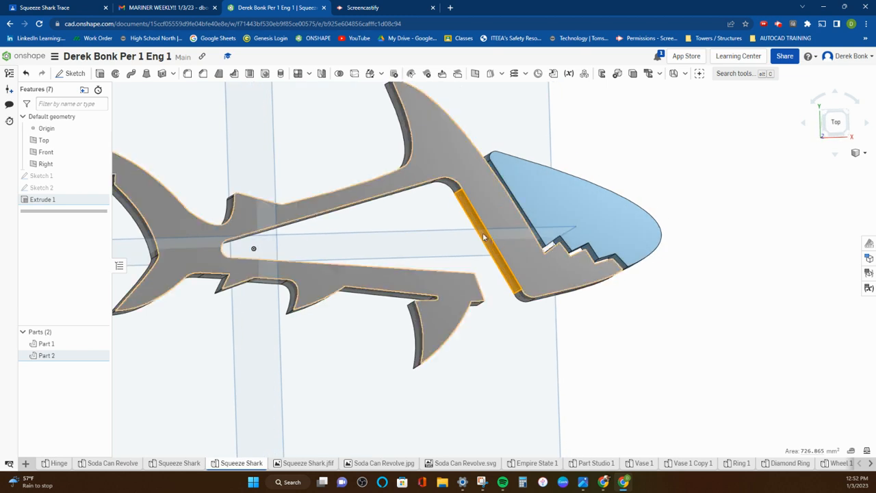
mouse_move(479, 239)
right_down()
mouse_move(464, 241)
mouse_move(473, 234)
right_up()
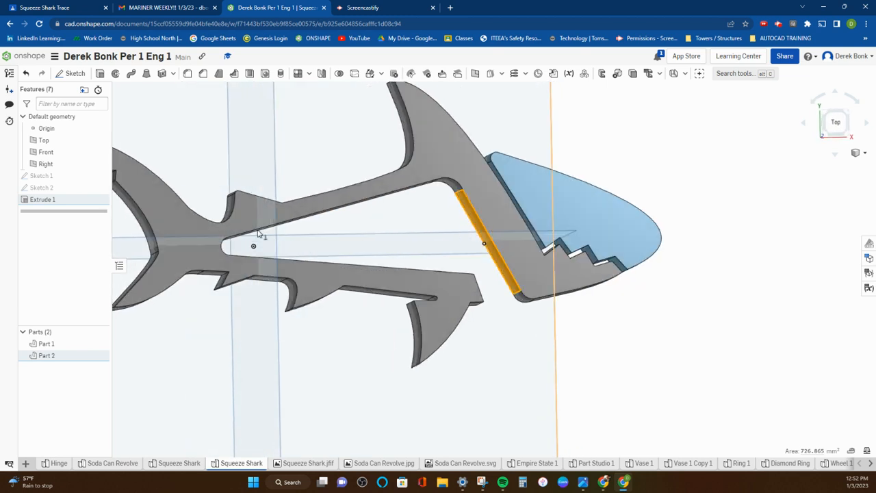
Step: Reopen Sketch 2 for editing and show Sketch 1 as the tracing reference
click(79, 188)
double_click(79, 188)
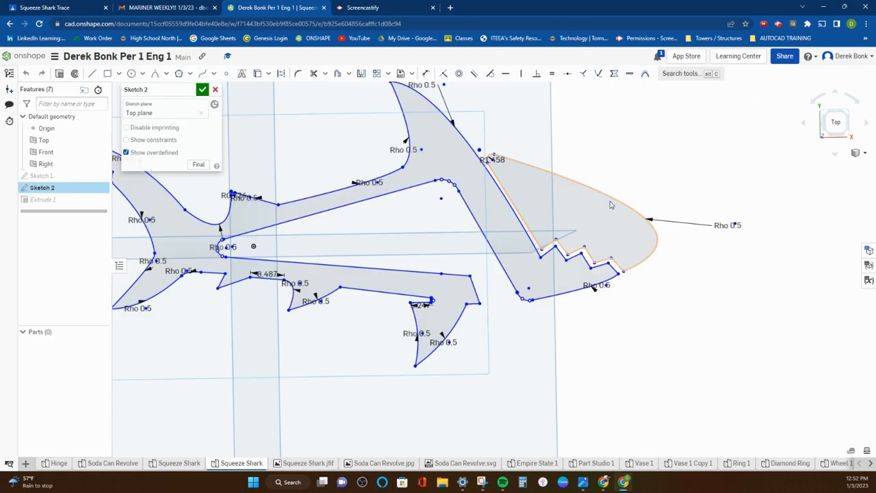
click(100, 176)
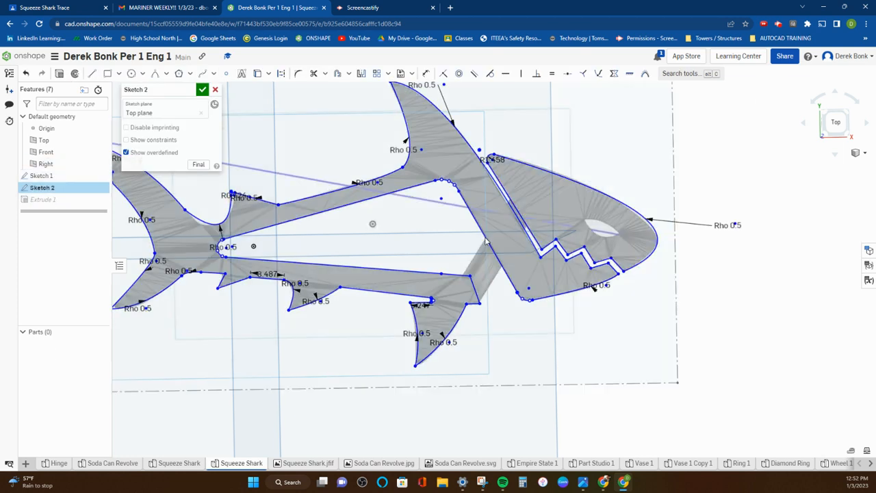
Step: Trace the upper edge of the shark's eye with a conic between the two eye corners, using a rho of 0.5
click(155, 74)
scroll(596, 222, up, 3)
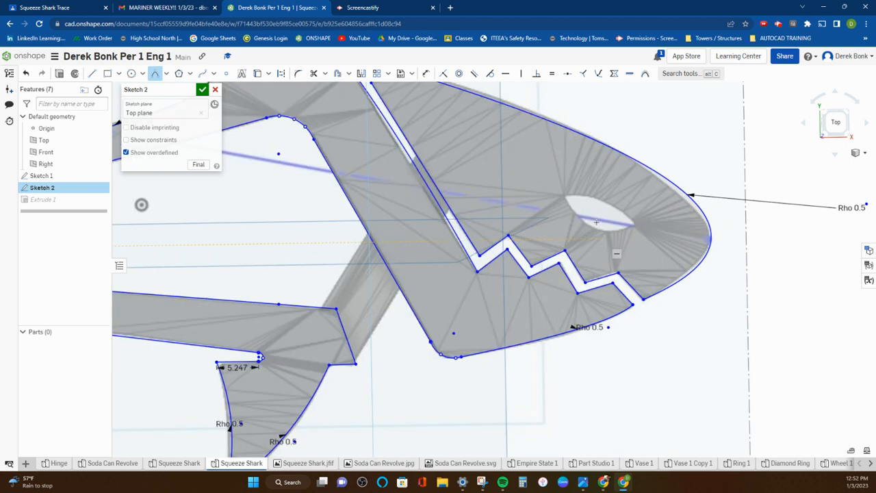
click(567, 196)
click(634, 223)
click(611, 195)
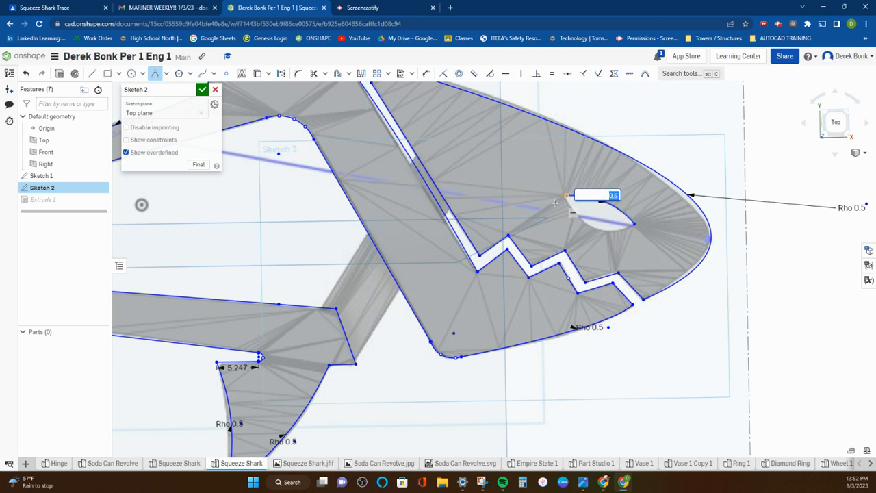
key(Return)
Step: Close the eye outline with a conic along its lower edge between the same corners, using a rho of 0.5
click(566, 195)
click(635, 224)
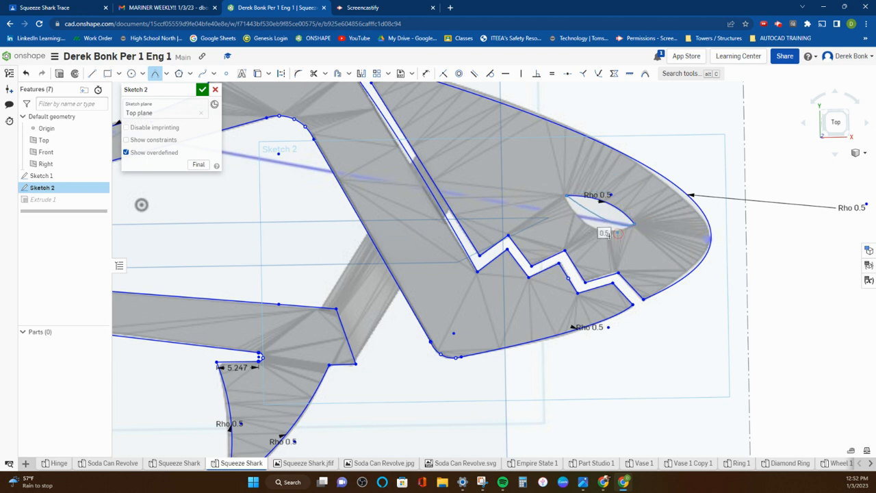
click(591, 249)
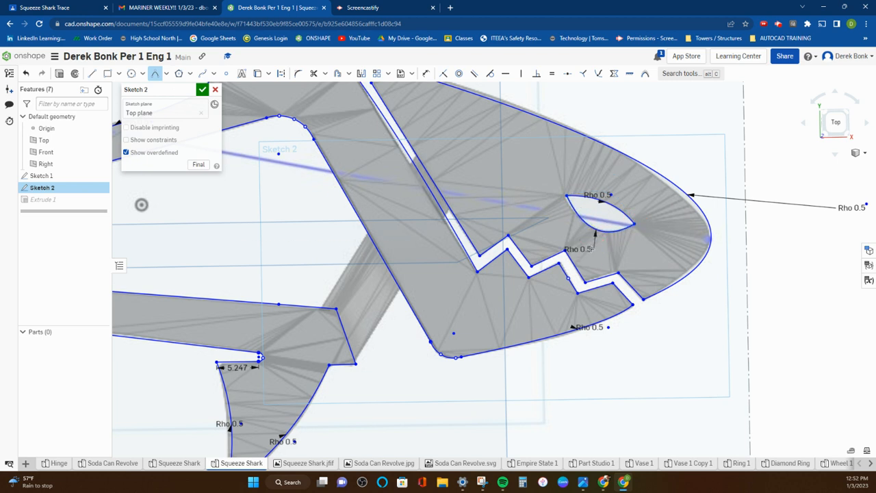
key(Return)
Step: Accept the Sketch 2 edits and hide Sketch 1 so that only the solid shark is shown
click(202, 89)
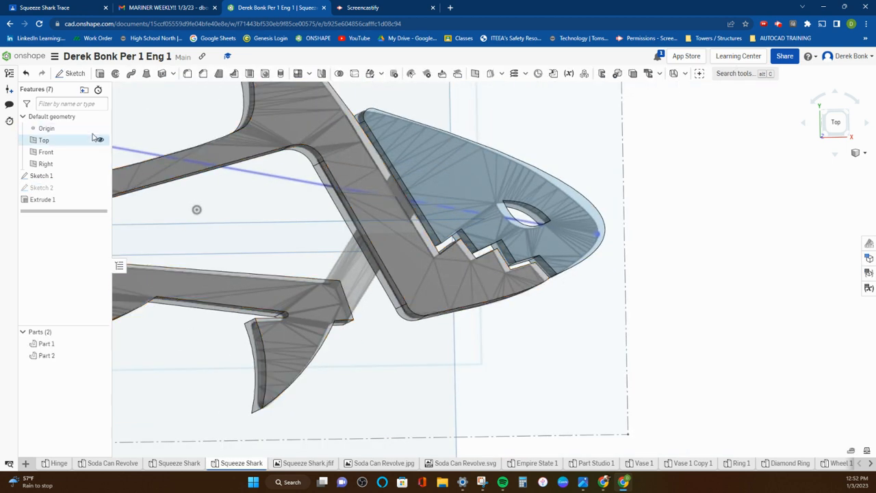
click(101, 176)
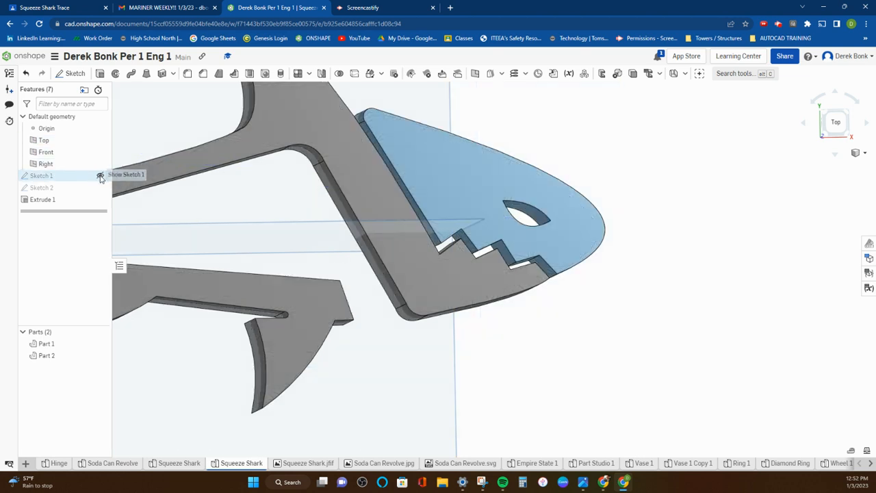
mouse_move(265, 218)
right_down()
mouse_move(275, 234)
mouse_move(289, 227)
right_up()
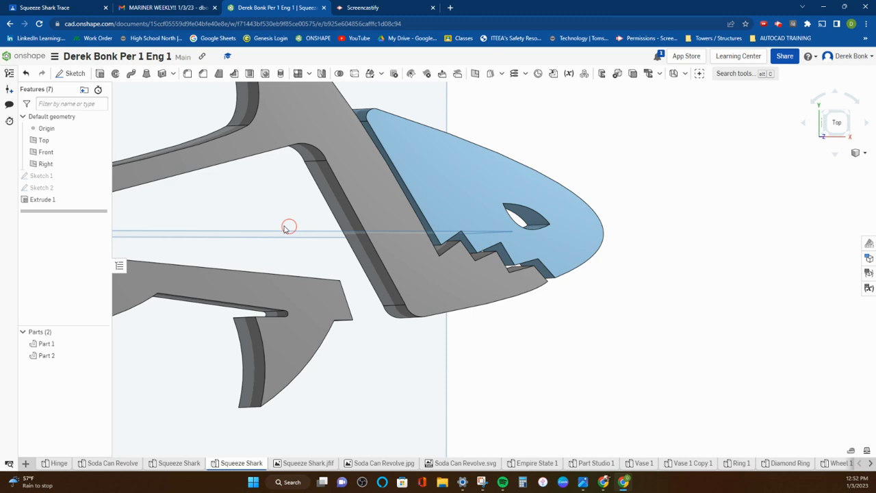
Step: Change the appearance of both Part 1 and Part 2 to green, color #5FA73D
click(69, 346)
shift+click(67, 355)
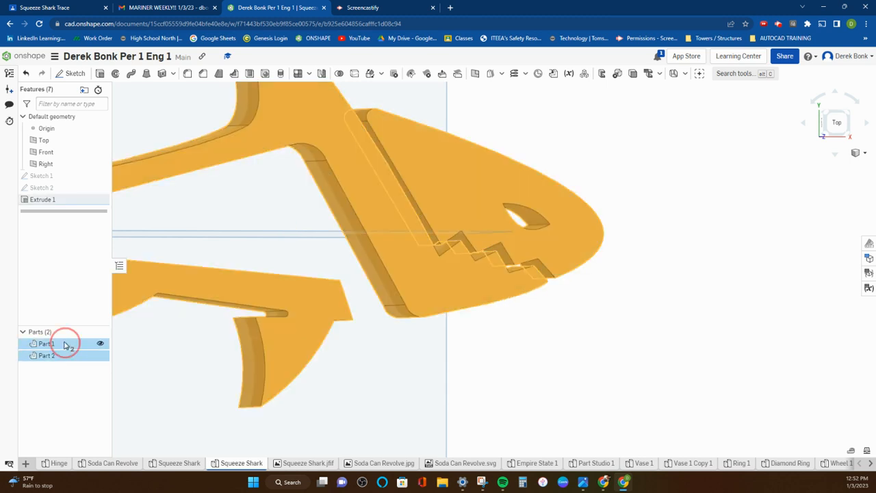
right_click(67, 345)
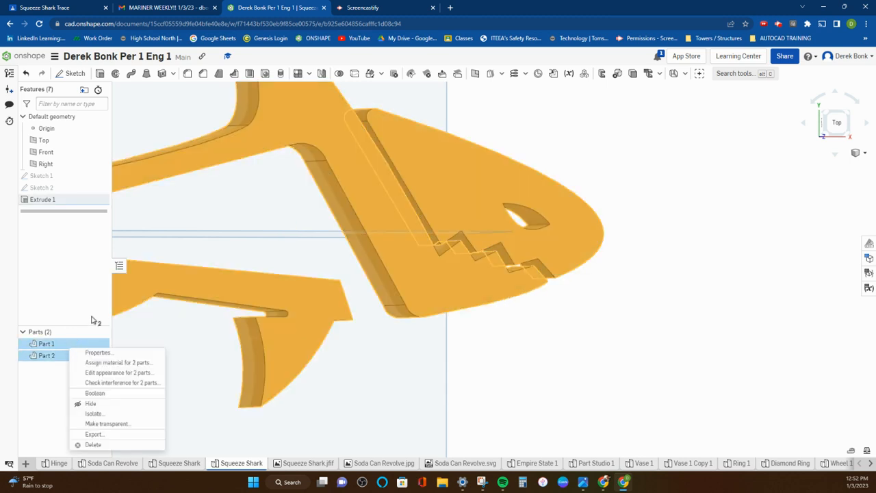
click(109, 372)
click(171, 346)
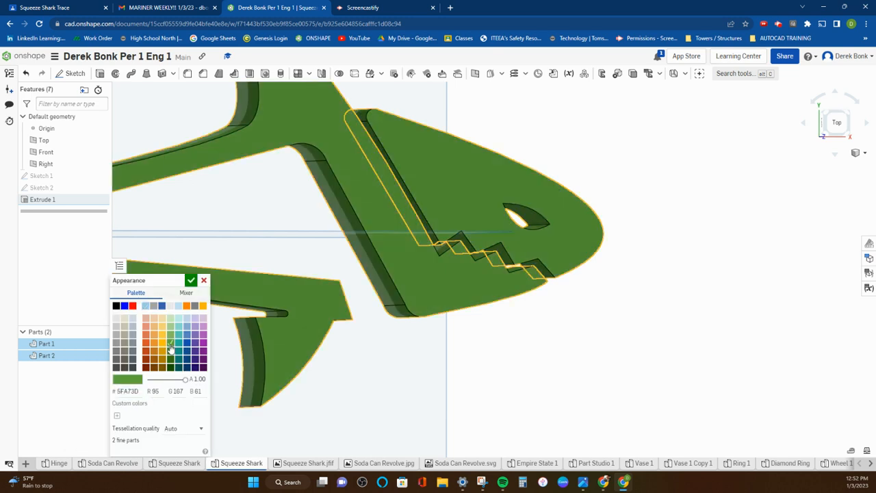
click(191, 281)
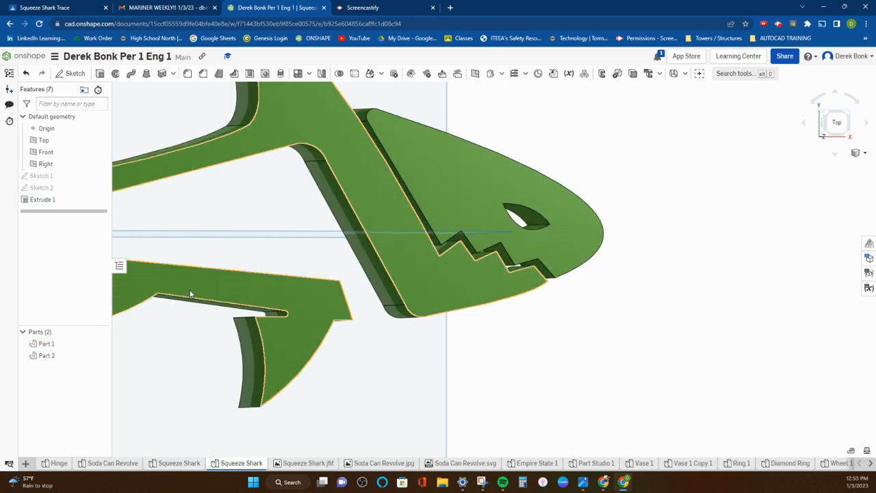
Step: Hide the Right, Front and Top default planes around the shark model
scroll(233, 357, down, 3)
right_drag(259, 361, 299, 374)
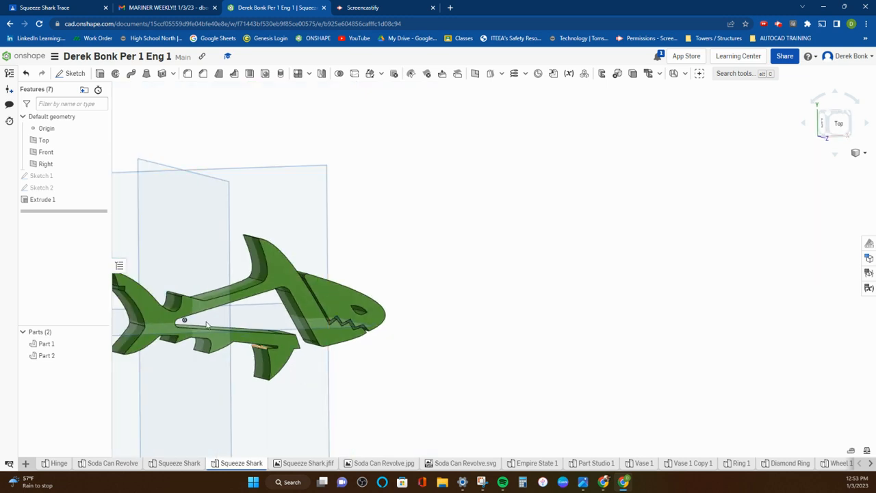
click(100, 164)
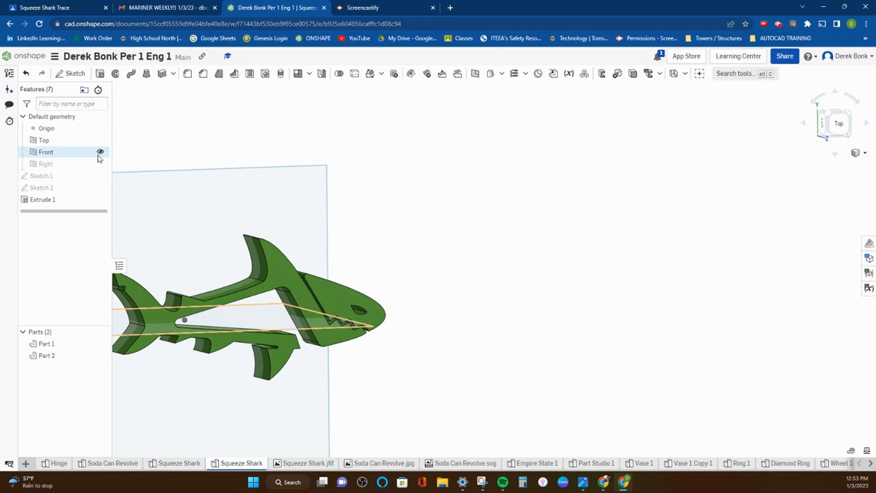
click(99, 151)
click(99, 140)
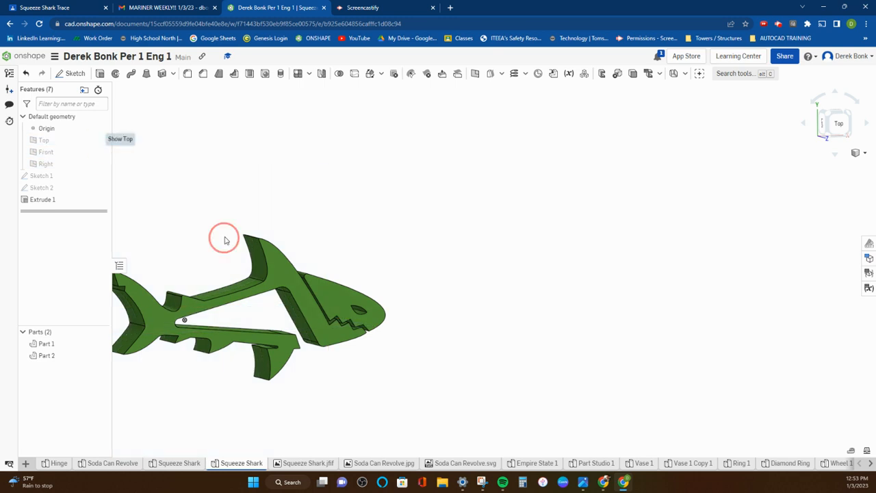